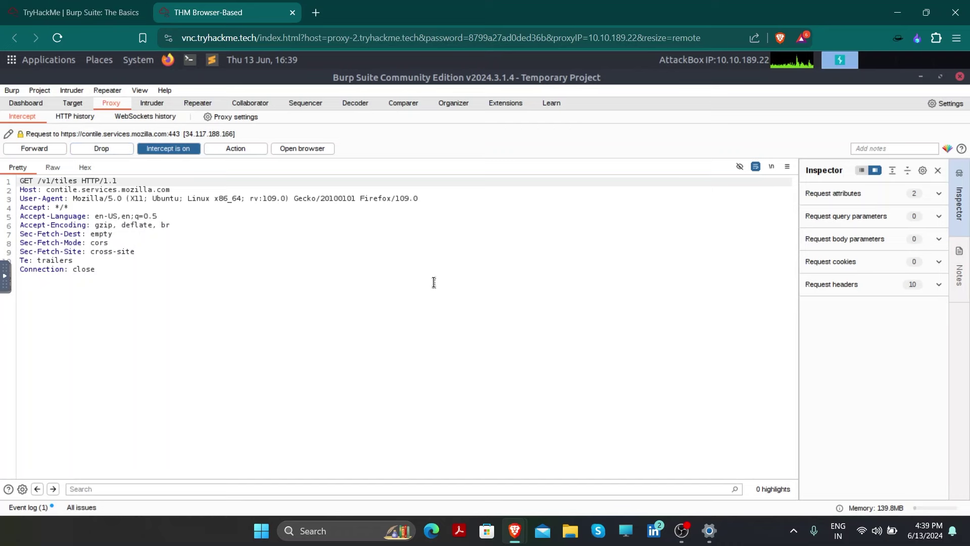
Switch to the Firefox window showing the TryHackMe page and view FoxyProxy's list of proxies
{"action": "left_click", "coordinate": [948, 186]}
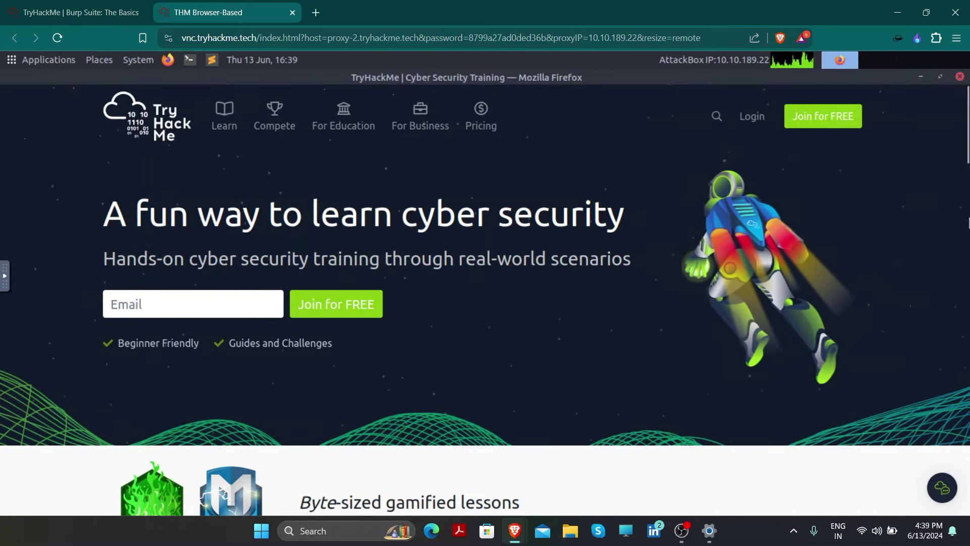
{"action": "left_click", "coordinate": [951, 181]}
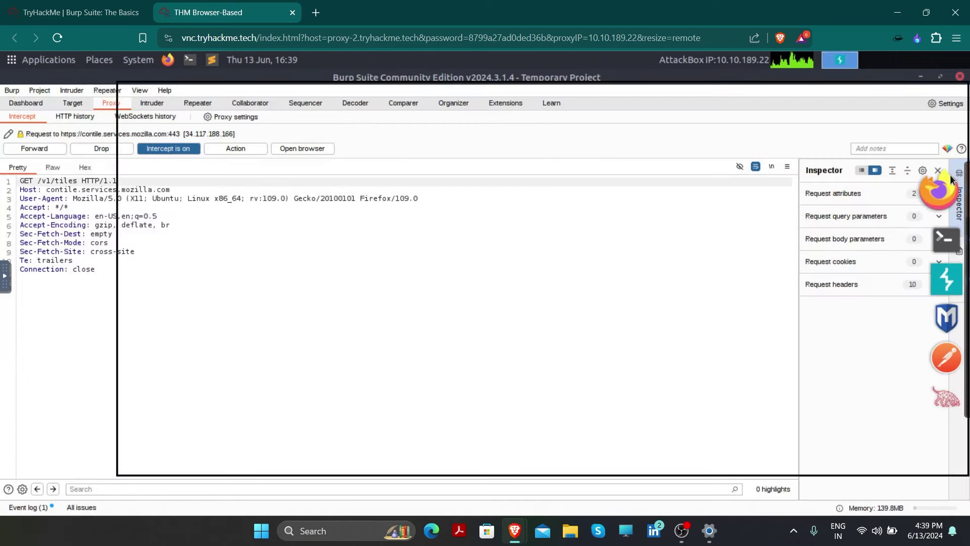
{"action": "left_click", "coordinate": [948, 187]}
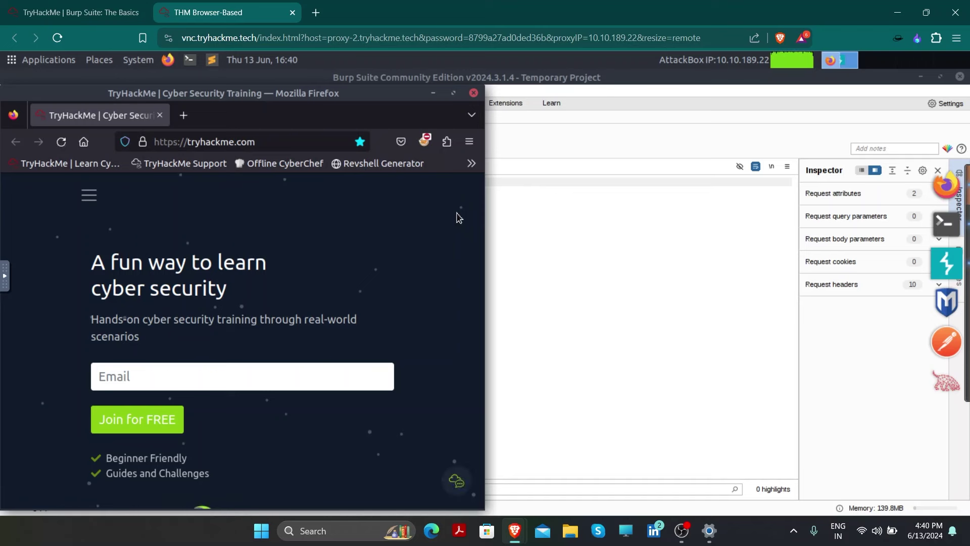
{"action": "left_click", "coordinate": [423, 142]}
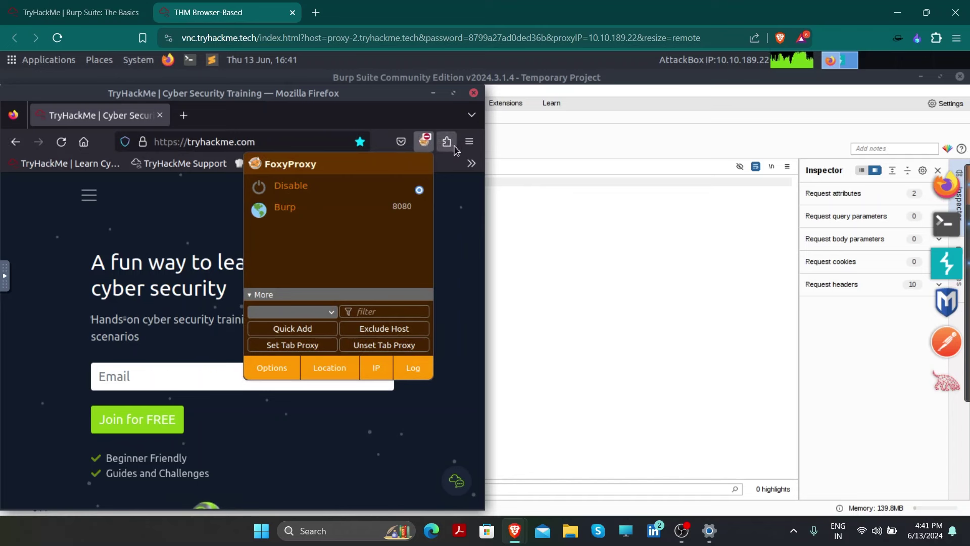
Search Firefox's settings for "proxy", examine the manual proxy configuration fields in the connection settings, and cancel the dialog
{"action": "left_click", "coordinate": [469, 141]}
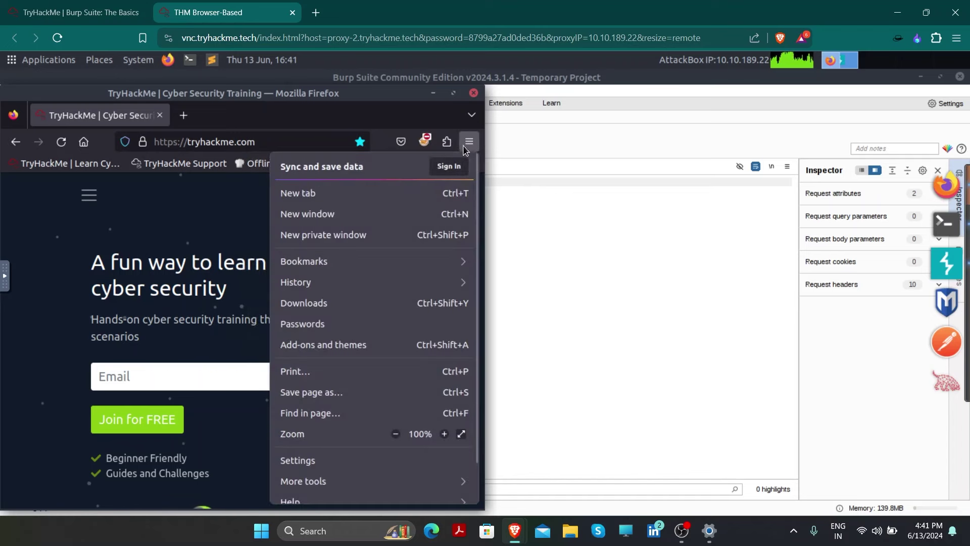
{"action": "left_click", "coordinate": [313, 460]}
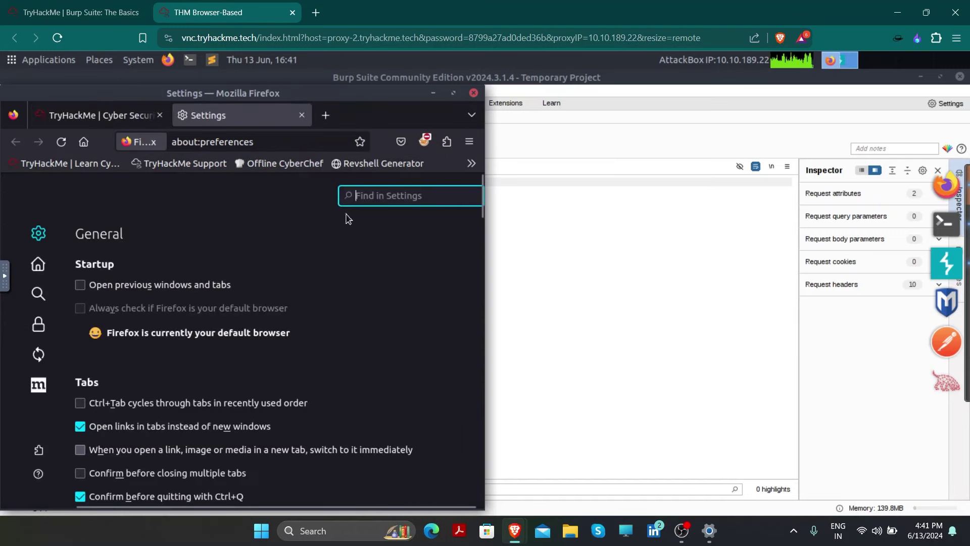
{"action": "type", "text": "proxy"}
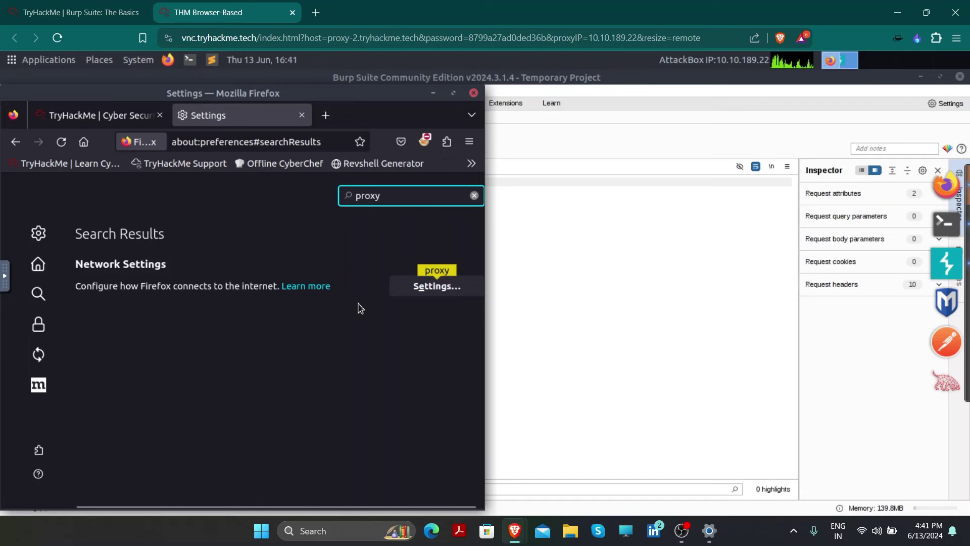
{"action": "left_click", "coordinate": [422, 286]}
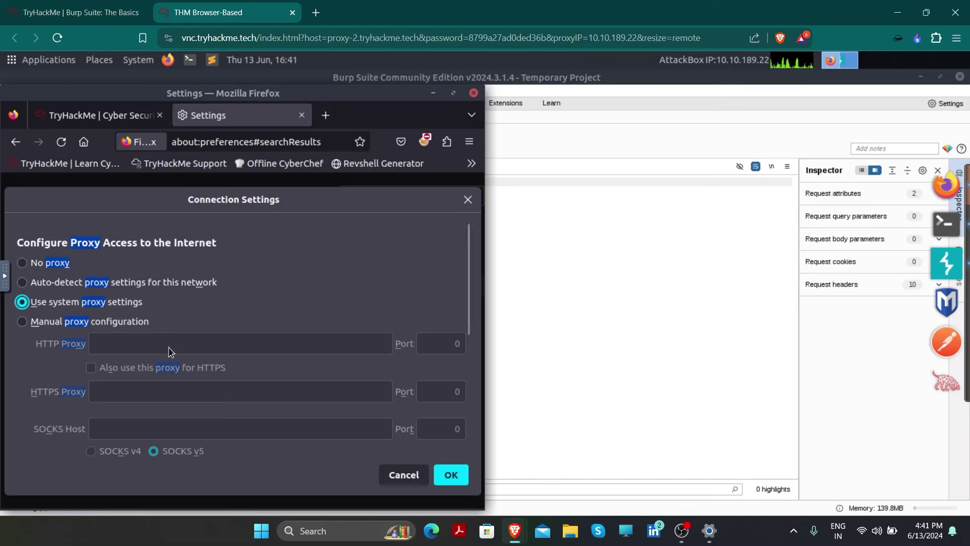
{"action": "left_click", "coordinate": [59, 326]}
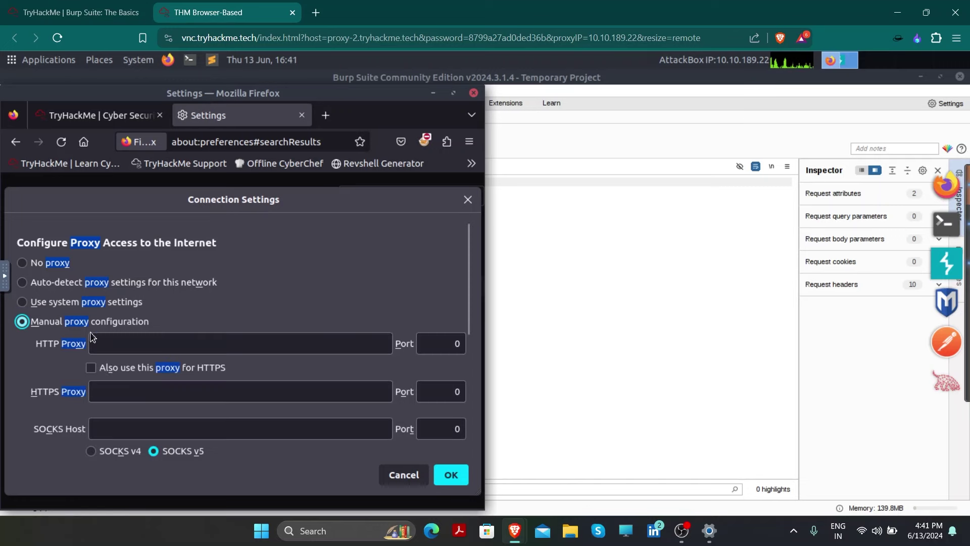
{"action": "left_click", "coordinate": [136, 345]}
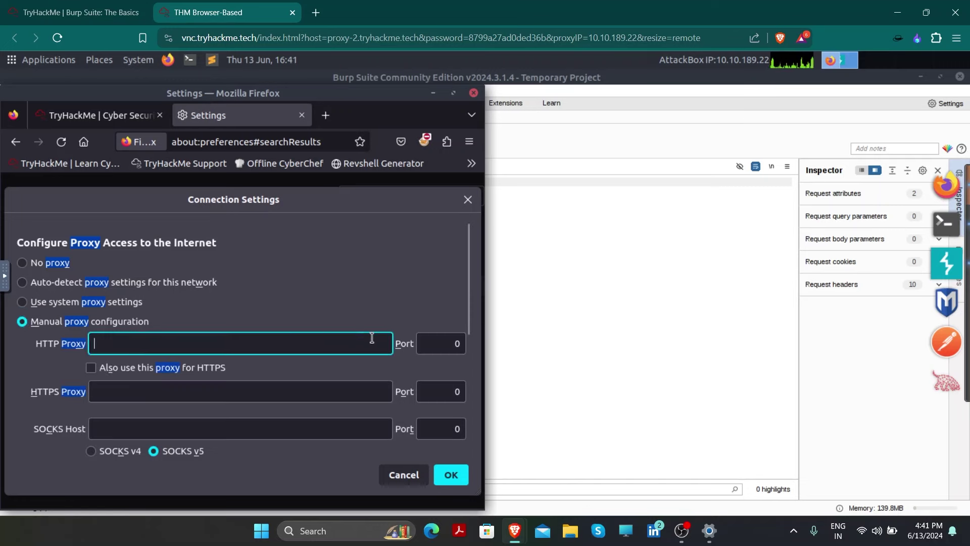
{"action": "left_click", "coordinate": [456, 345]}
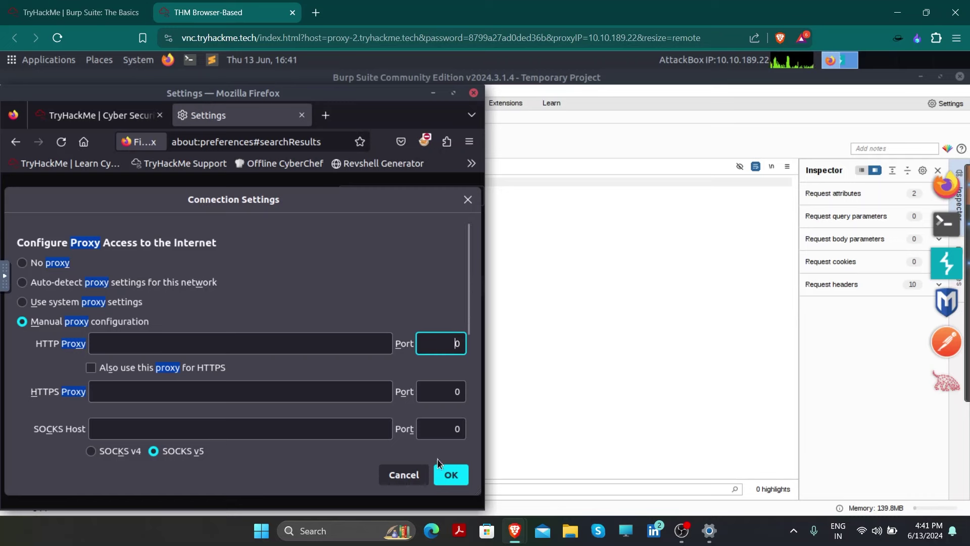
{"action": "left_click", "coordinate": [408, 479]}
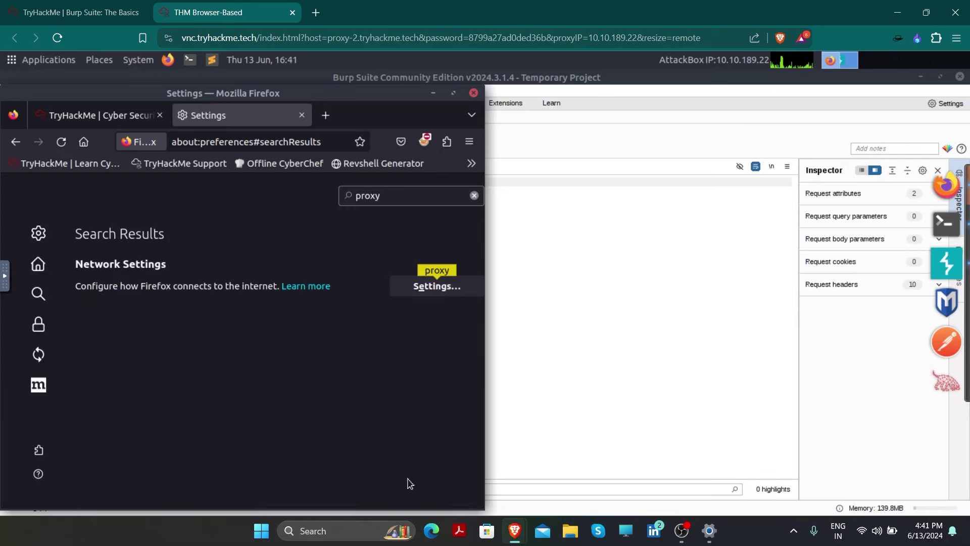
Enable the Burp proxy in FoxyProxy and close its popup
{"action": "left_click", "coordinate": [425, 141]}
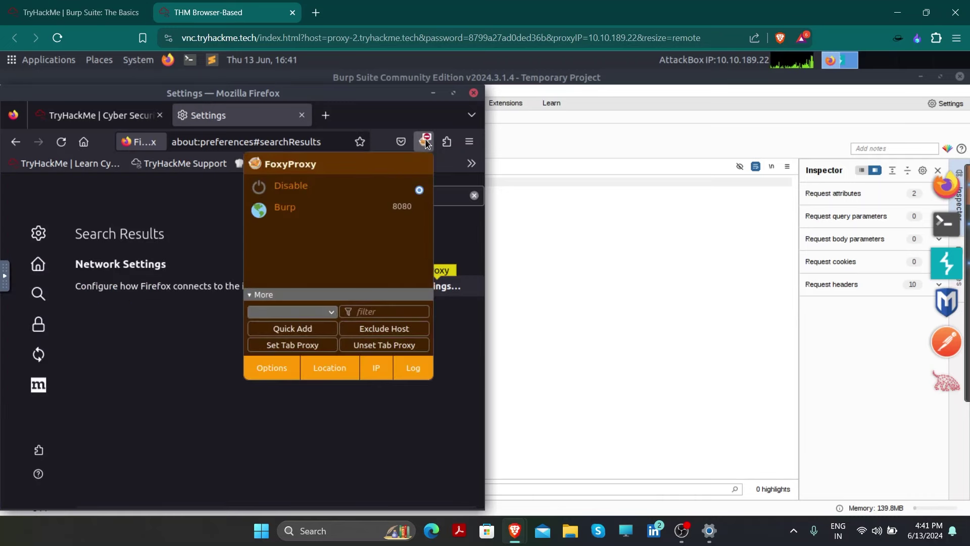
{"action": "left_click", "coordinate": [316, 222]}
{"action": "left_click", "coordinate": [208, 361]}
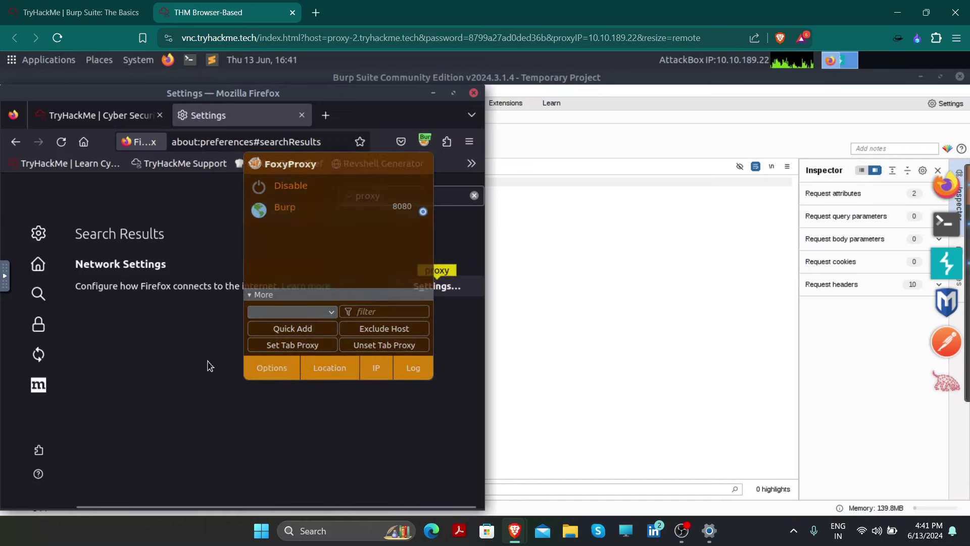
Close the Firefox settings tab and load facebook.com in a new tab
{"action": "left_click", "coordinate": [302, 116]}
{"action": "left_click", "coordinate": [184, 116]}
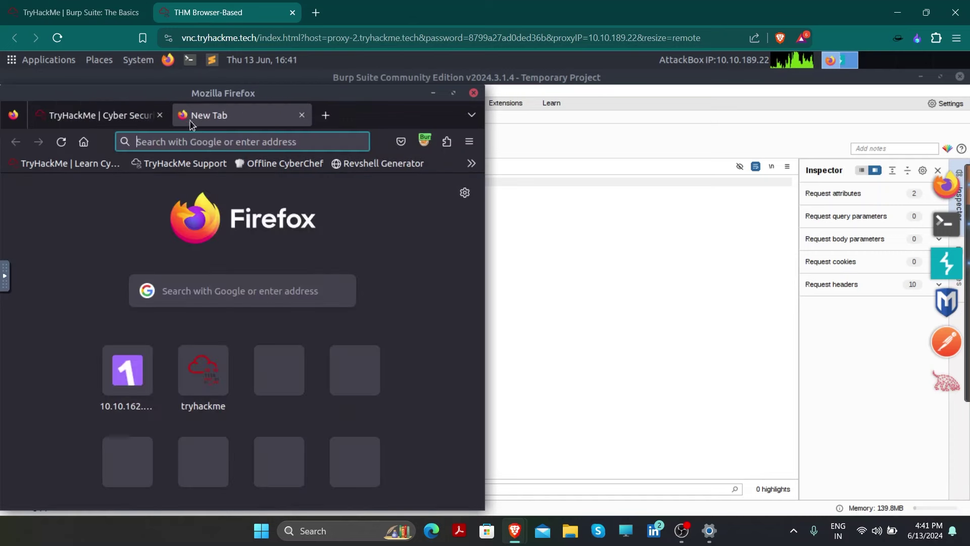
{"action": "left_click", "coordinate": [201, 301]}
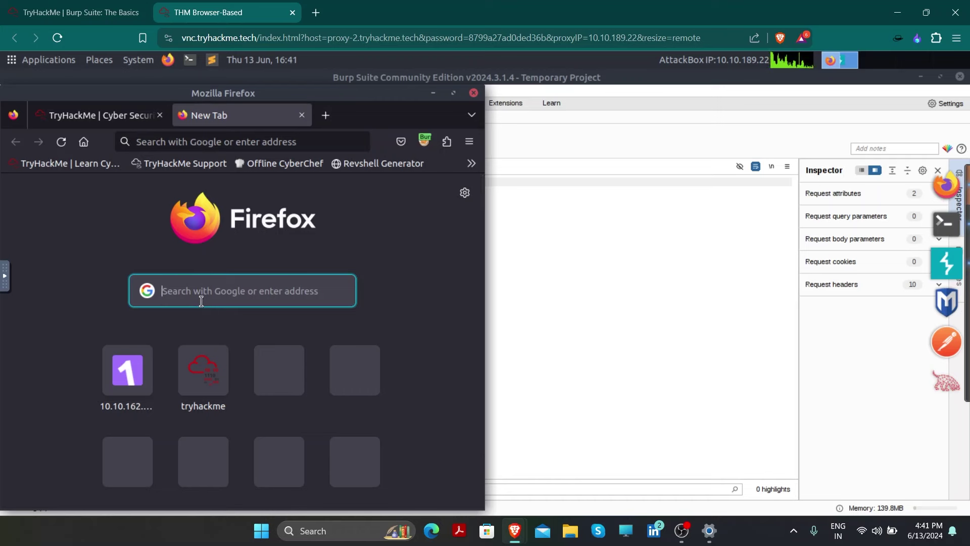
{"action": "type", "text": "face"}
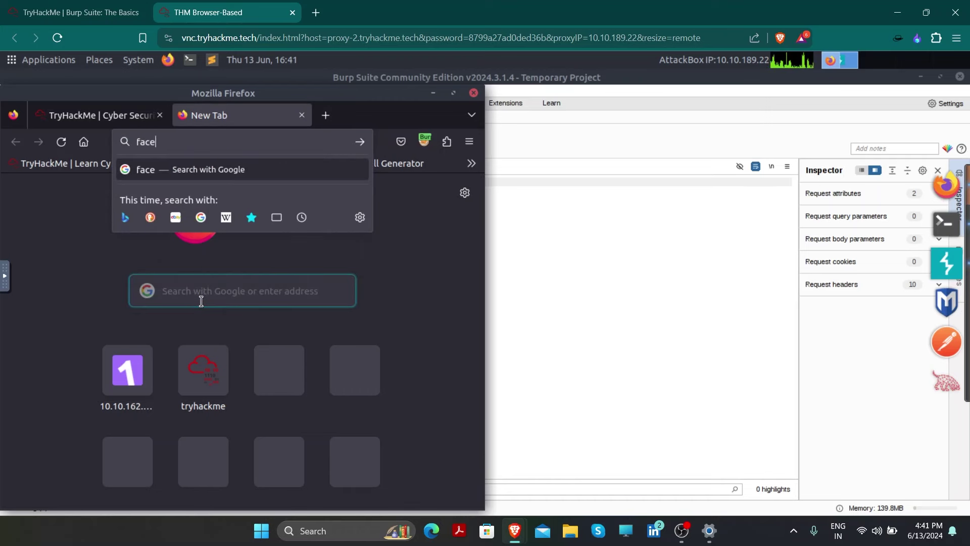
{"action": "type", "text": "b"}
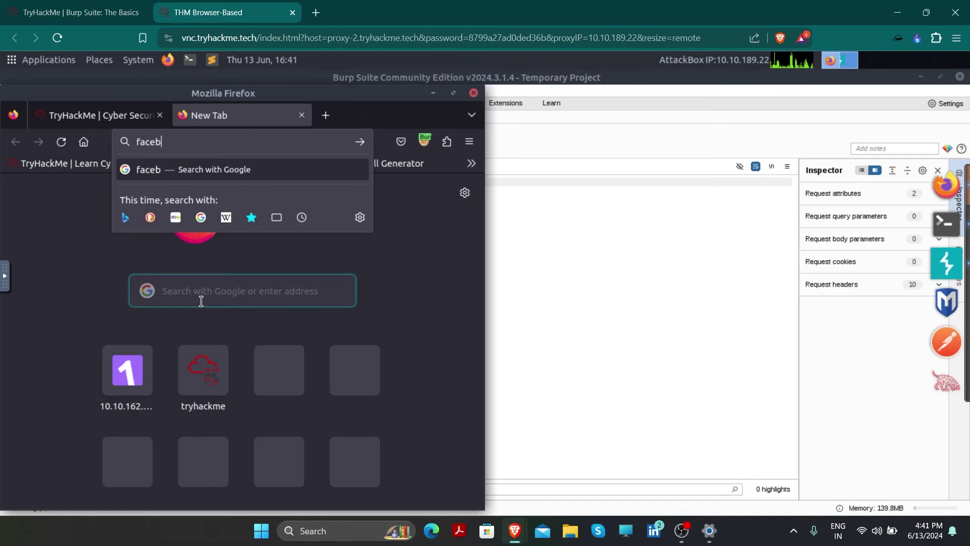
{"action": "type", "text": "ook.com"}
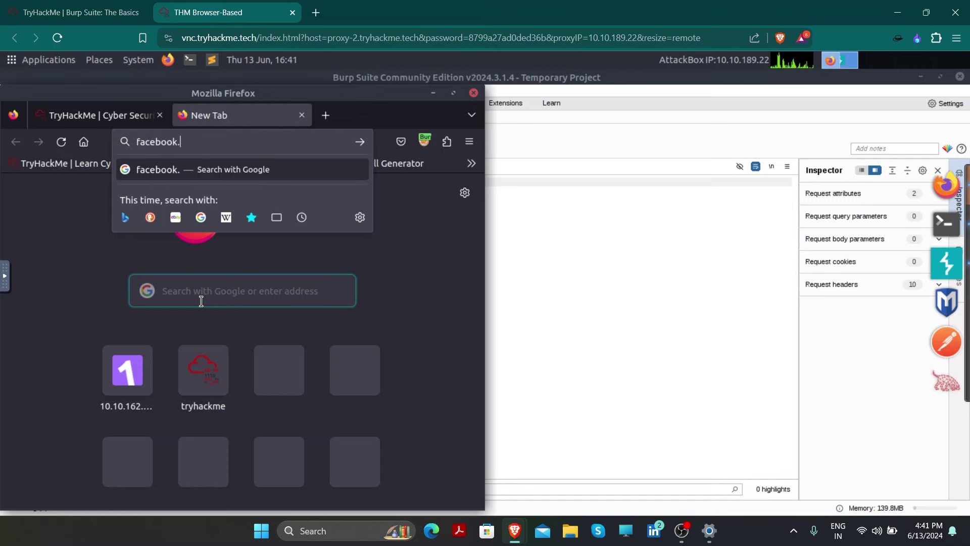
{"action": "key", "text": "Return"}
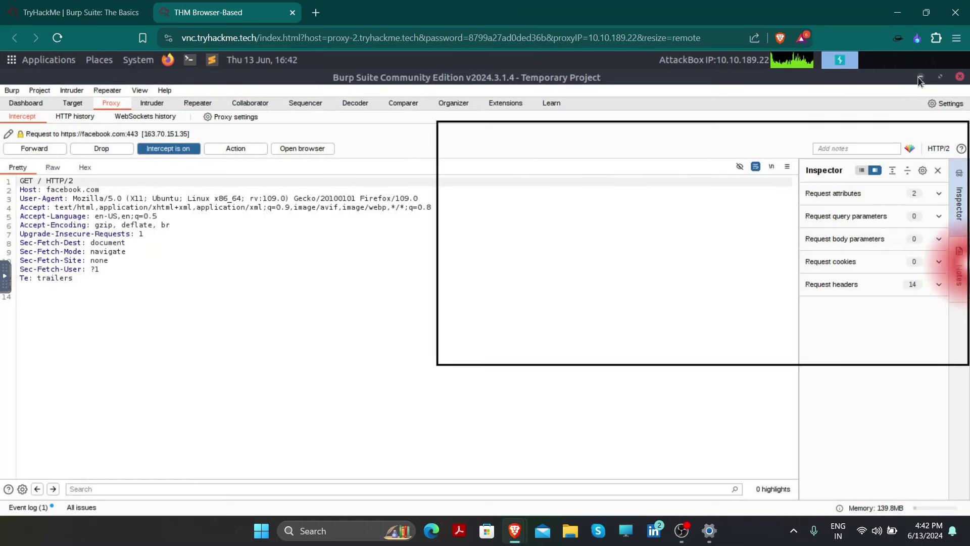
Switch to Burp Suite and examine the Host value and available actions of the intercepted facebook.com request
{"action": "left_click", "coordinate": [920, 81]}
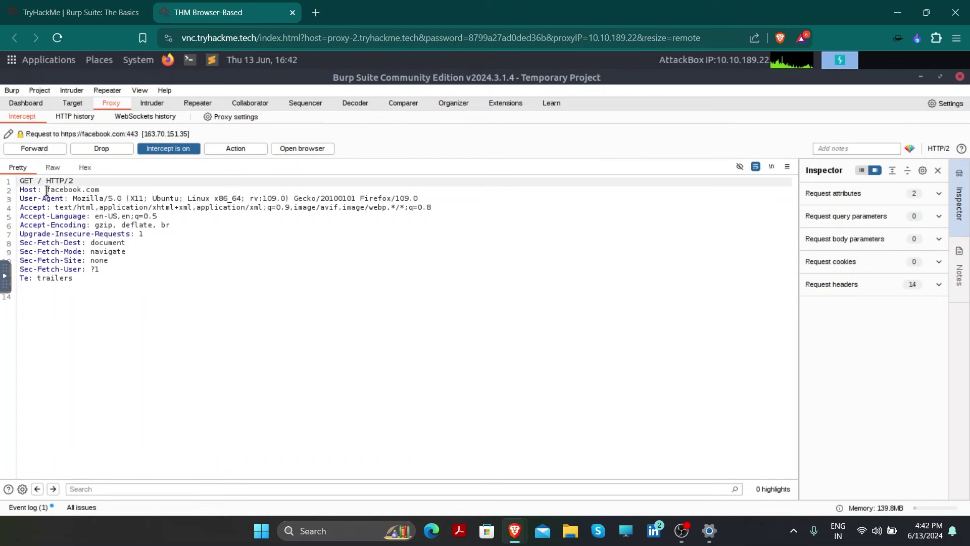
{"action": "left_click_drag", "start_coordinate": [47, 190], "coordinate": [108, 191]}
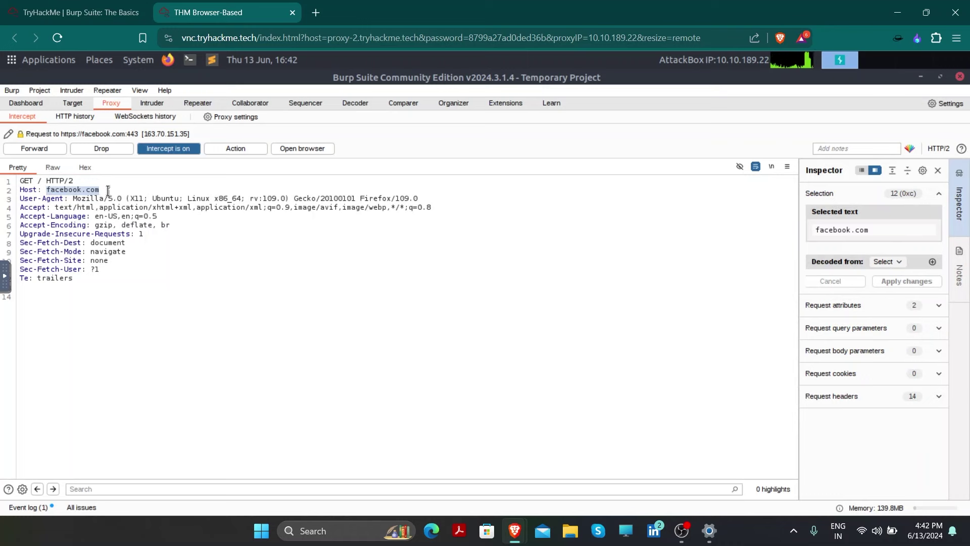
{"action": "left_click", "coordinate": [126, 275]}
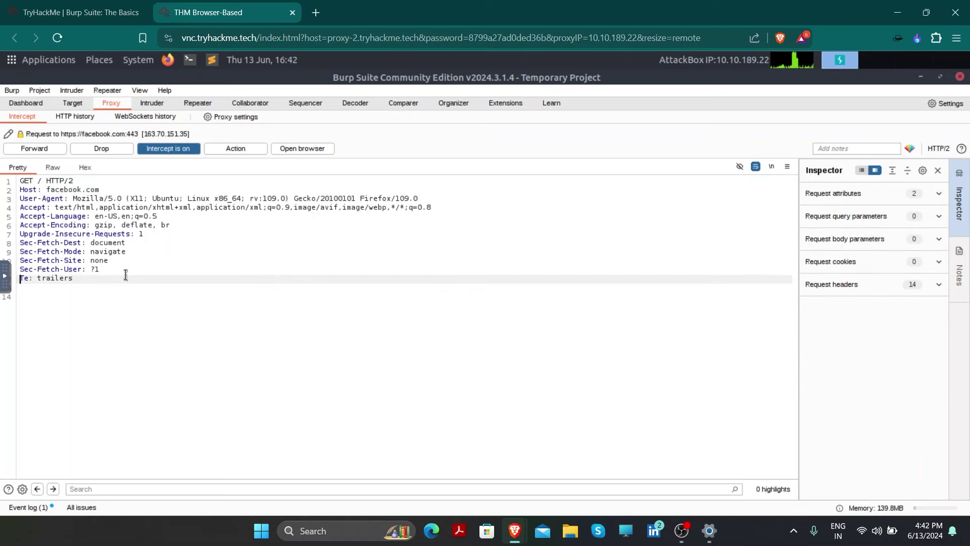
{"action": "right_click", "coordinate": [100, 241]}
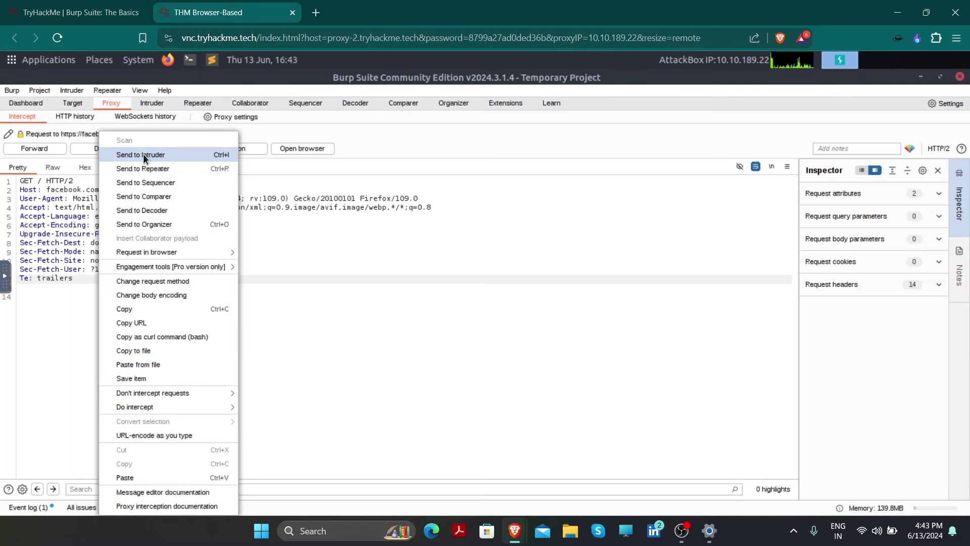
{"action": "left_click", "coordinate": [67, 326]}
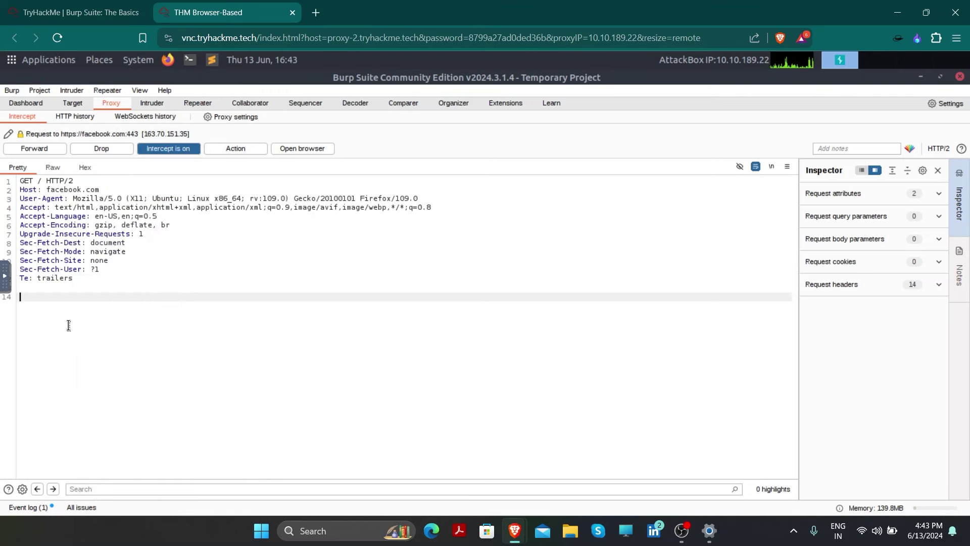
{"action": "left_click", "coordinate": [35, 149]}
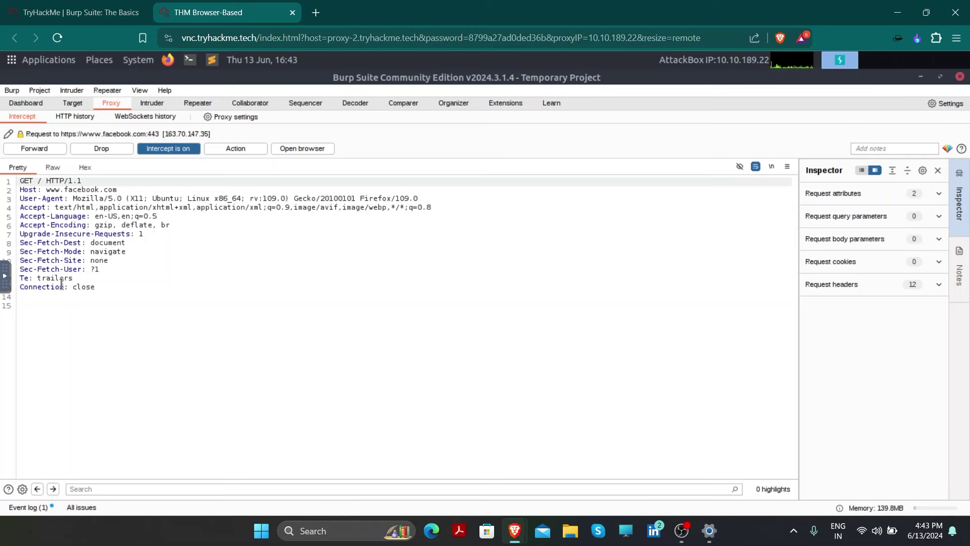
{"action": "left_click", "coordinate": [33, 149]}
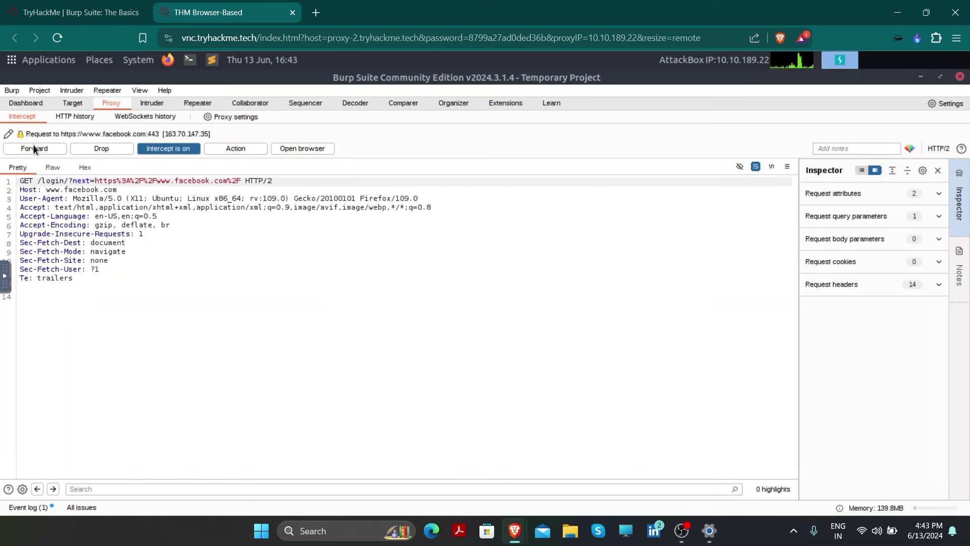
{"action": "left_click", "coordinate": [33, 148]}
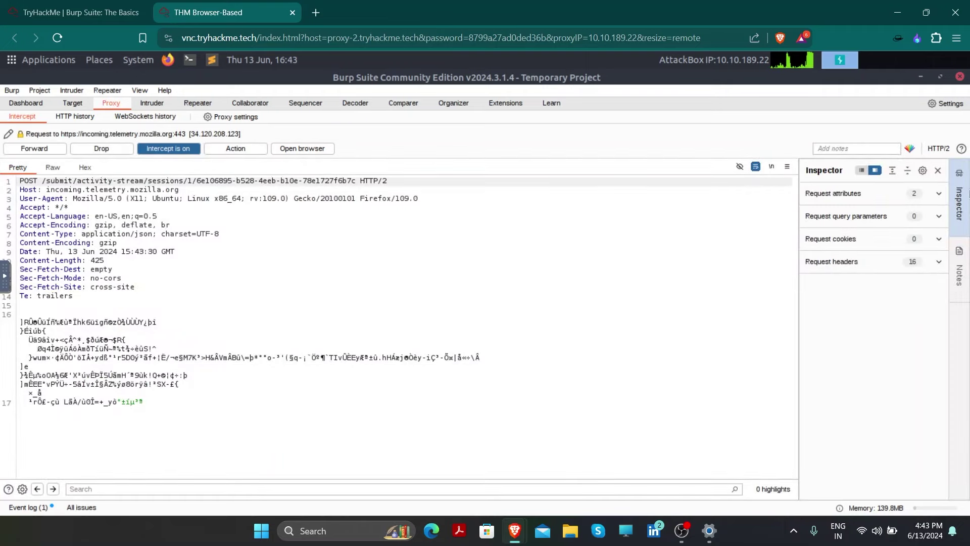
Switch to Firefox and look through the cookie notice on the Facebook login page
{"action": "left_click", "coordinate": [942, 185]}
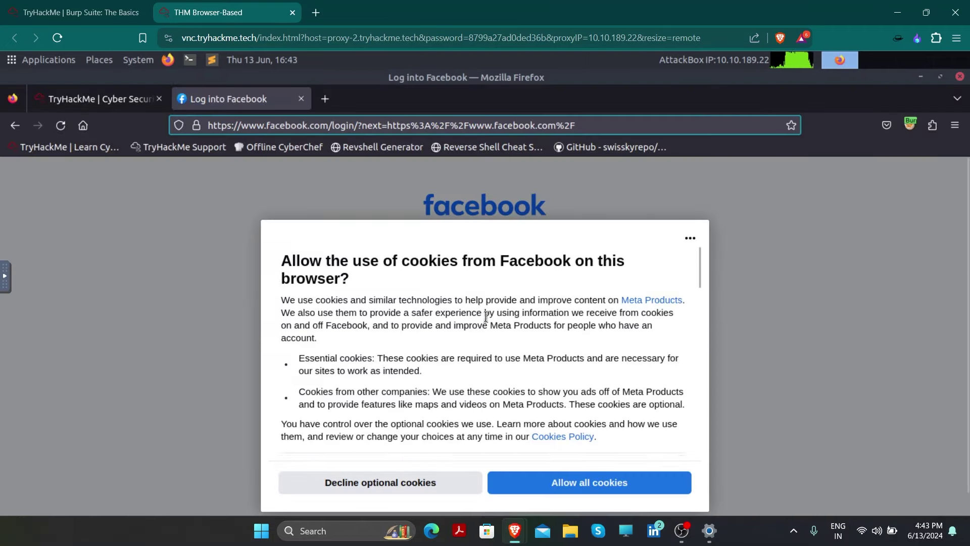
{"action": "scroll", "coordinate": [485, 318], "scroll_direction": "down", "scroll_amount": 5}
{"action": "scroll", "coordinate": [486, 321], "scroll_direction": "down", "scroll_amount": 5}
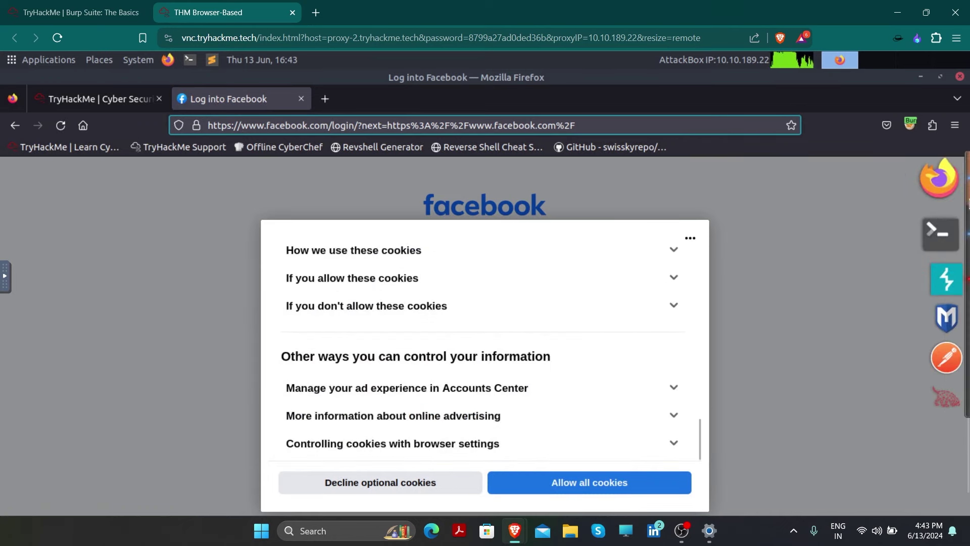
Return to Burp Suite and forward the remaining intercepted telemetry and Facebook requests until the queue is empty
{"action": "left_click", "coordinate": [942, 278]}
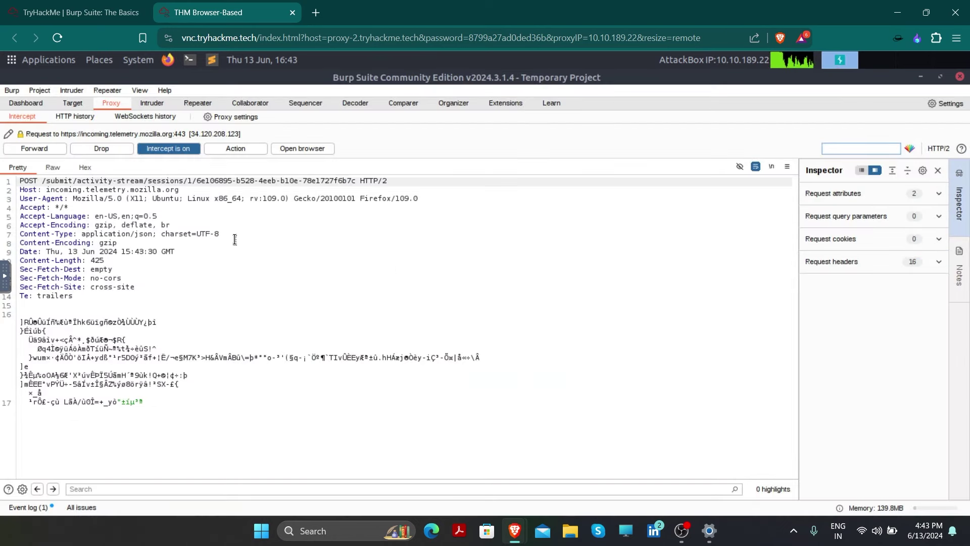
{"action": "left_click", "coordinate": [43, 148]}
{"action": "left_click", "coordinate": [43, 148]}
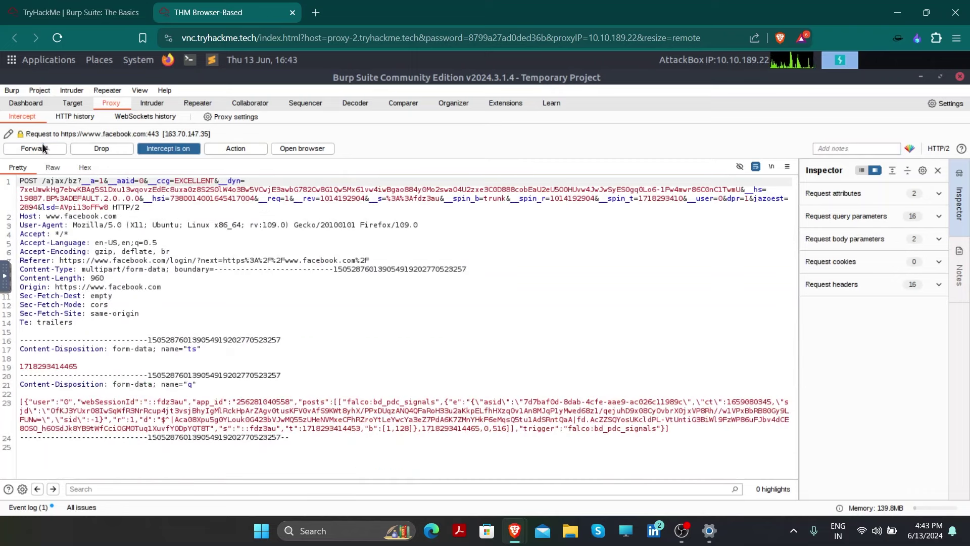
{"action": "left_click", "coordinate": [44, 147]}
{"action": "left_click", "coordinate": [43, 148]}
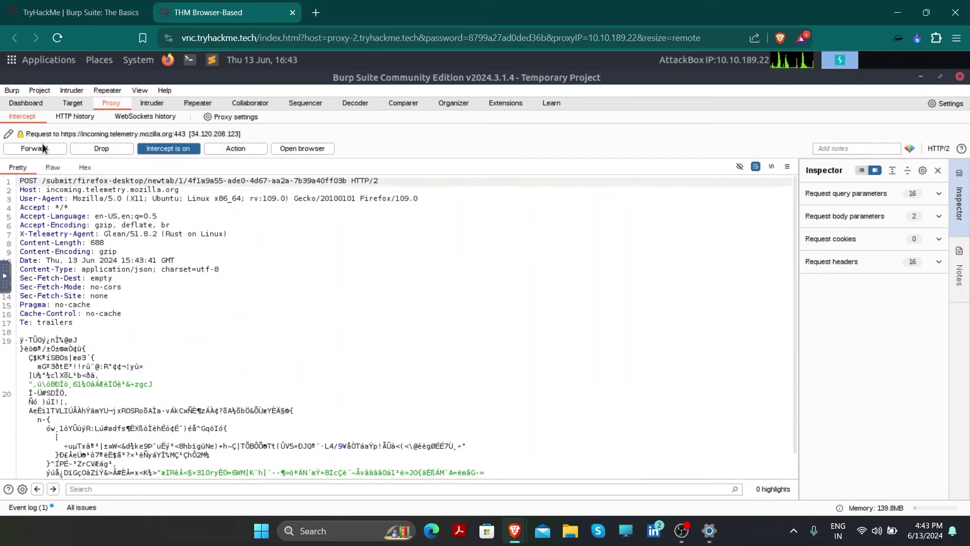
{"action": "left_click", "coordinate": [43, 148]}
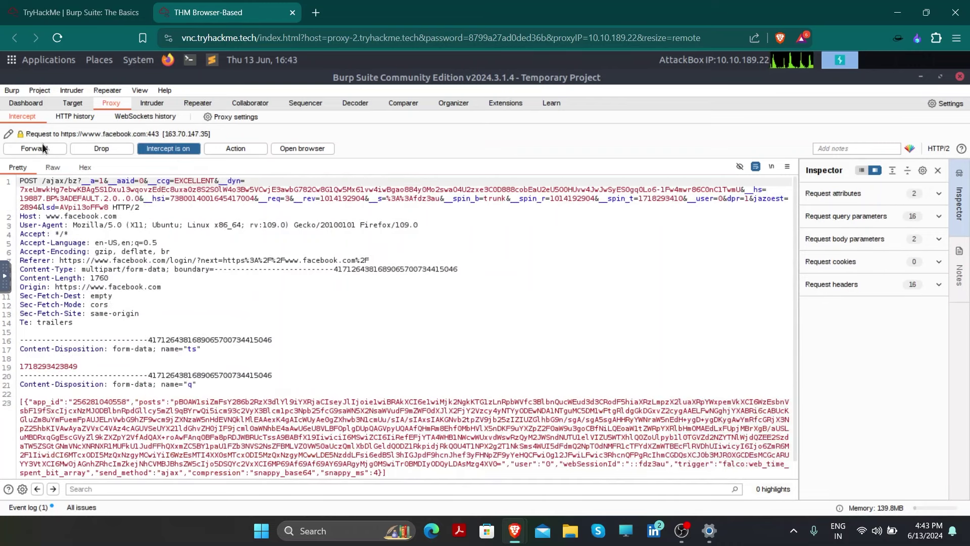
{"action": "left_click", "coordinate": [43, 148]}
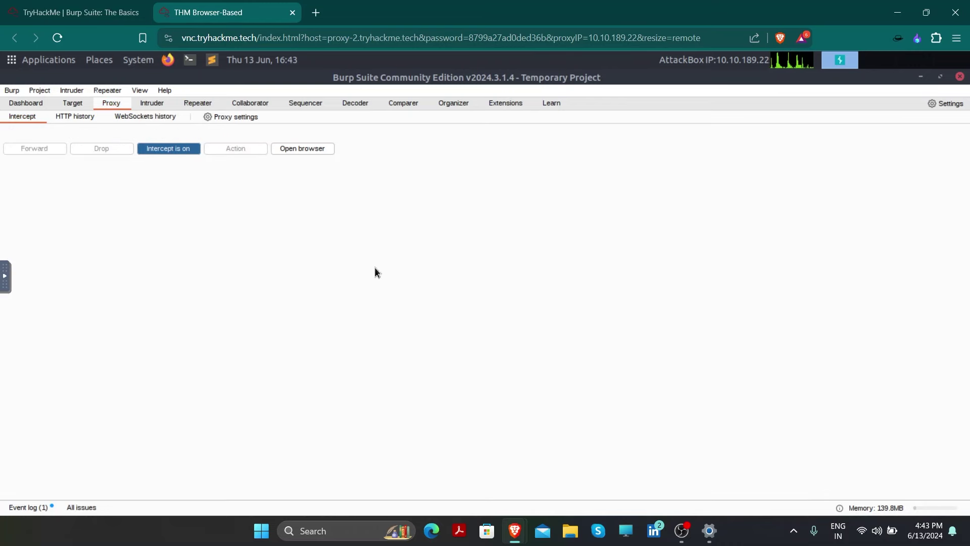
View the target site map, switch to Firefox and decline the optional cookies on the Facebook login page
{"action": "left_click", "coordinate": [73, 107]}
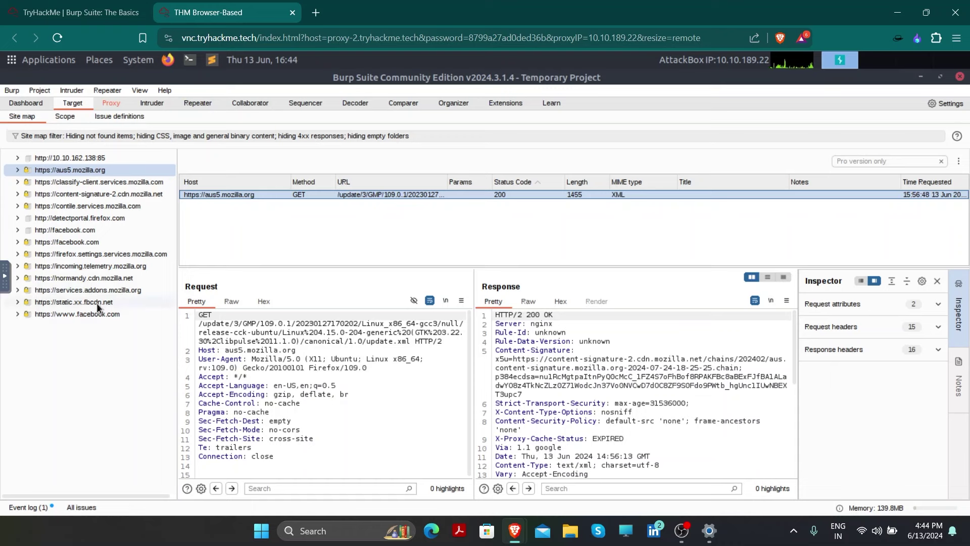
{"action": "mouse_move", "coordinate": [960, 283]}
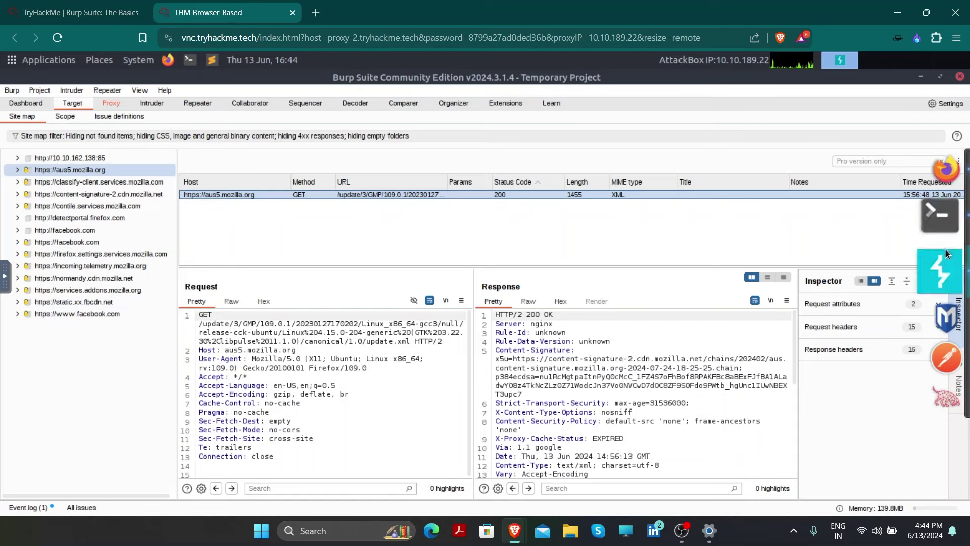
{"action": "left_click", "coordinate": [941, 184]}
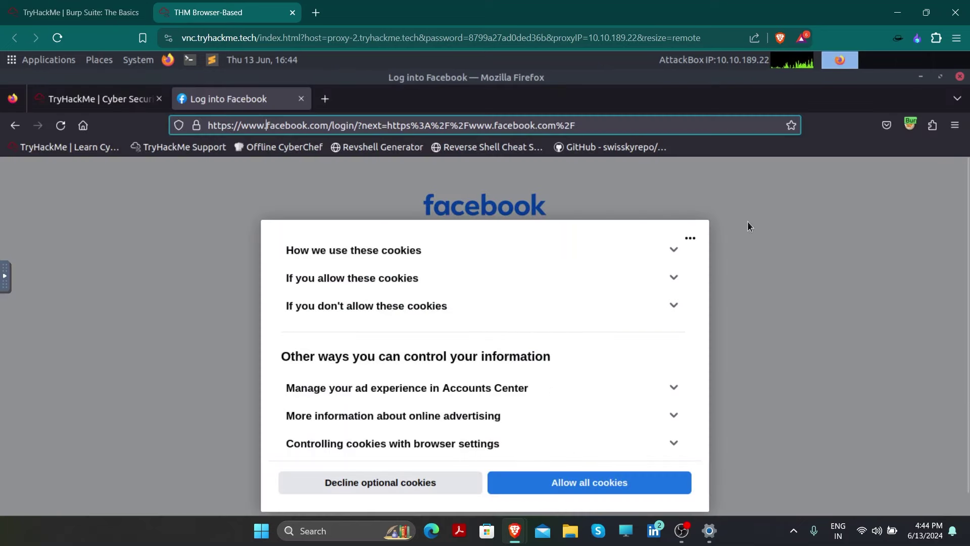
{"action": "scroll", "coordinate": [760, 223], "scroll_direction": "down", "scroll_amount": 1}
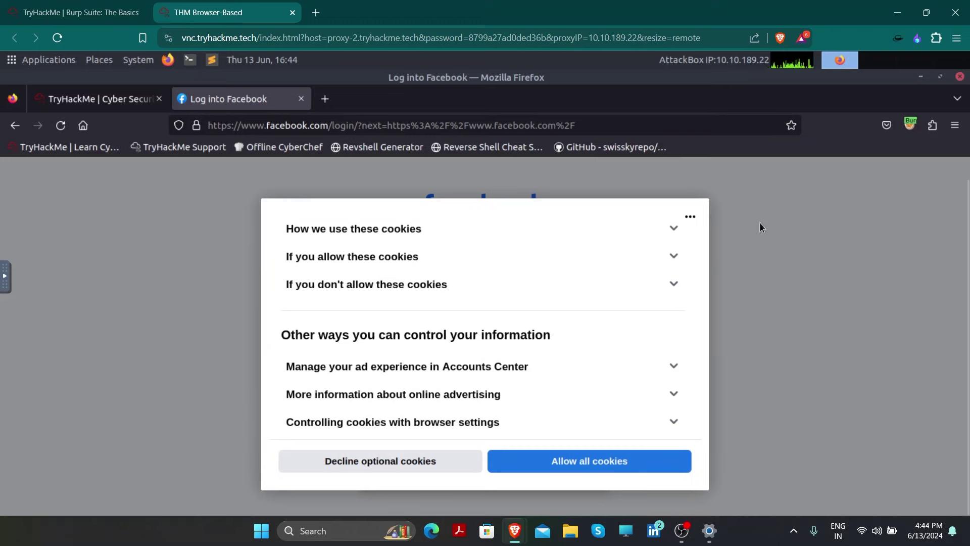
{"action": "left_click", "coordinate": [359, 462]}
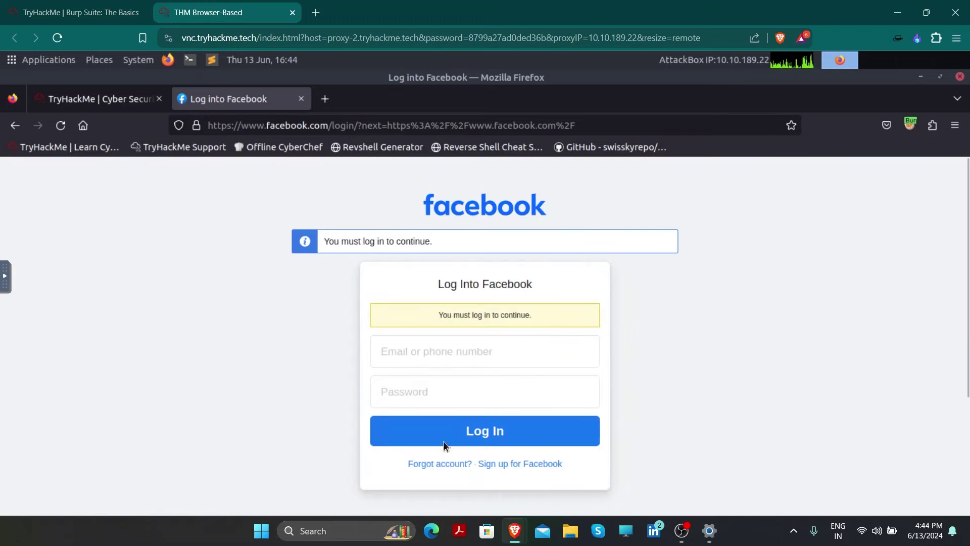
{"action": "scroll", "coordinate": [615, 397], "scroll_direction": "down", "scroll_amount": 3}
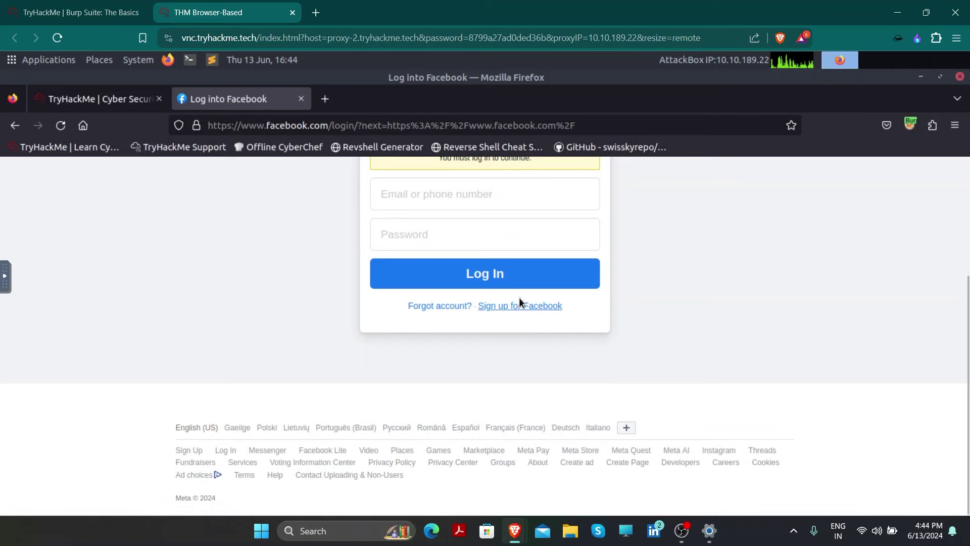
{"action": "scroll", "coordinate": [702, 314], "scroll_direction": "up", "scroll_amount": 3}
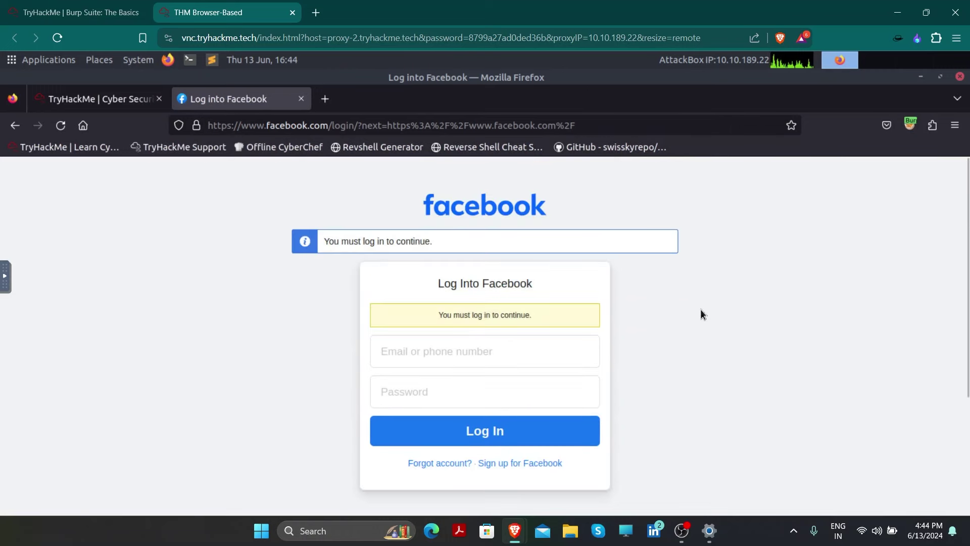
{"action": "left_click", "coordinate": [960, 244]}
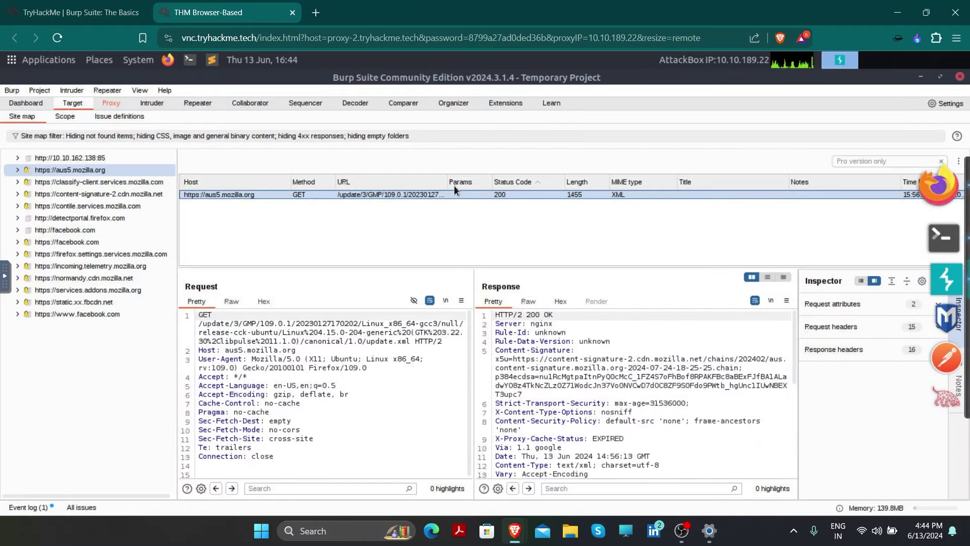
{"action": "left_click", "coordinate": [83, 159]}
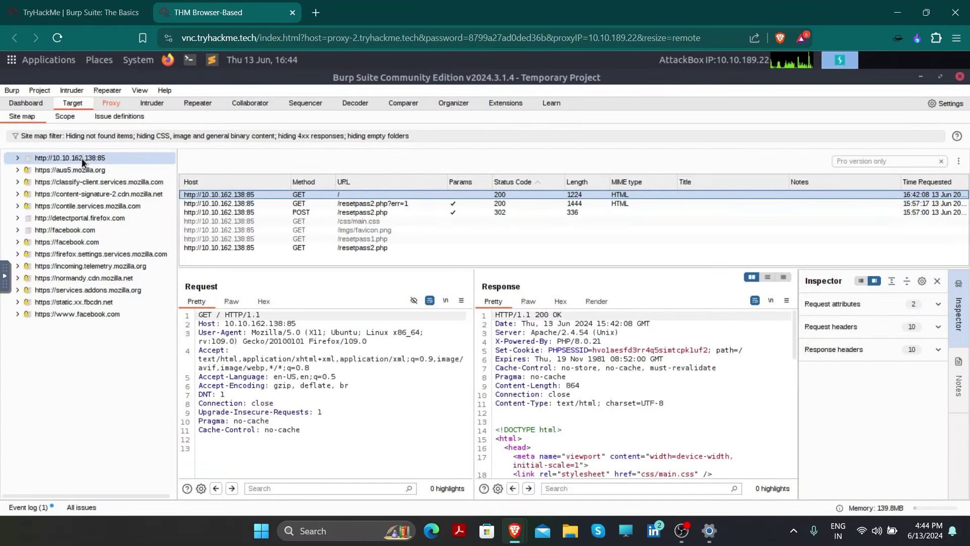
{"action": "left_click", "coordinate": [383, 205]}
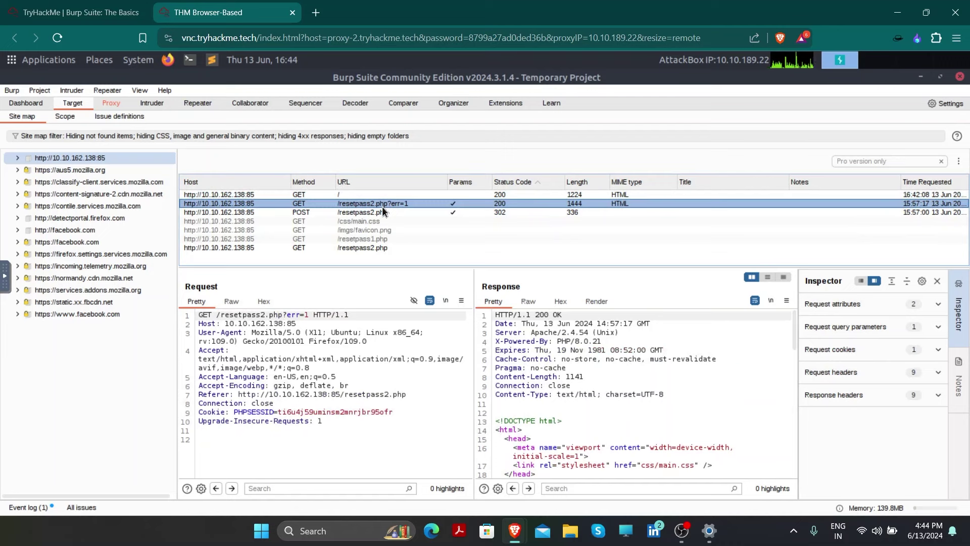
{"action": "left_click", "coordinate": [378, 230]}
{"action": "left_click", "coordinate": [373, 248]}
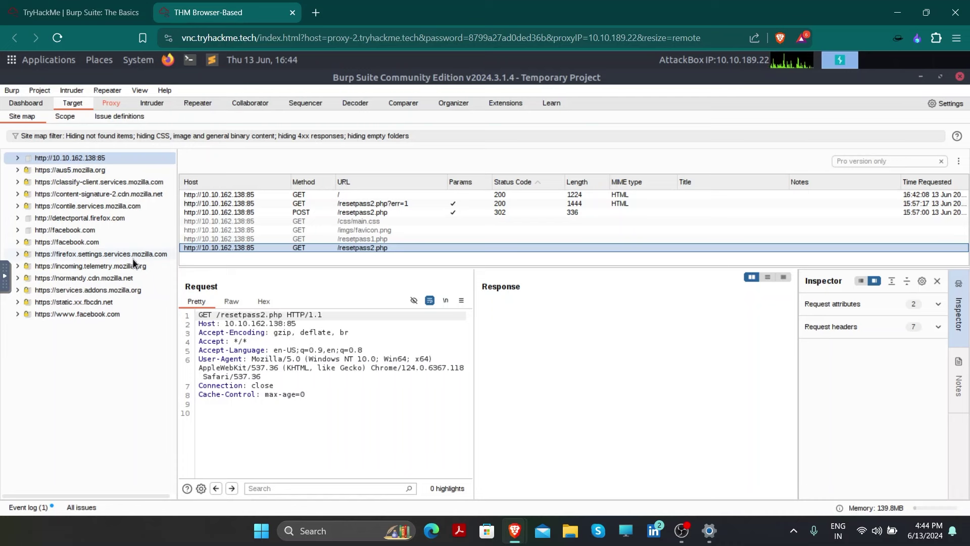
Add facebook.com as an in-scope URL prefix and stop Burp Proxy from sending out-of-scope items to the history or other tools
{"action": "left_click", "coordinate": [72, 117]}
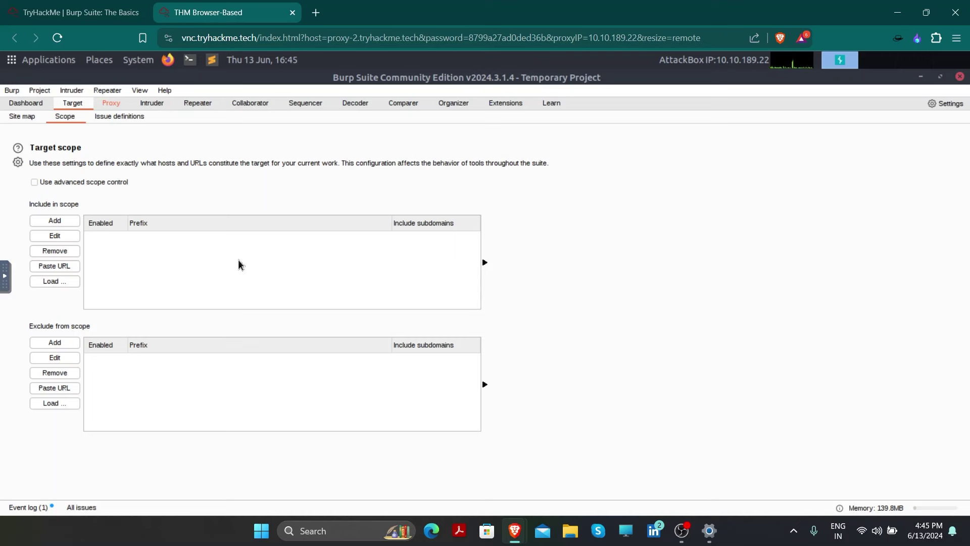
{"action": "left_click", "coordinate": [64, 222]}
{"action": "left_click", "coordinate": [401, 281]}
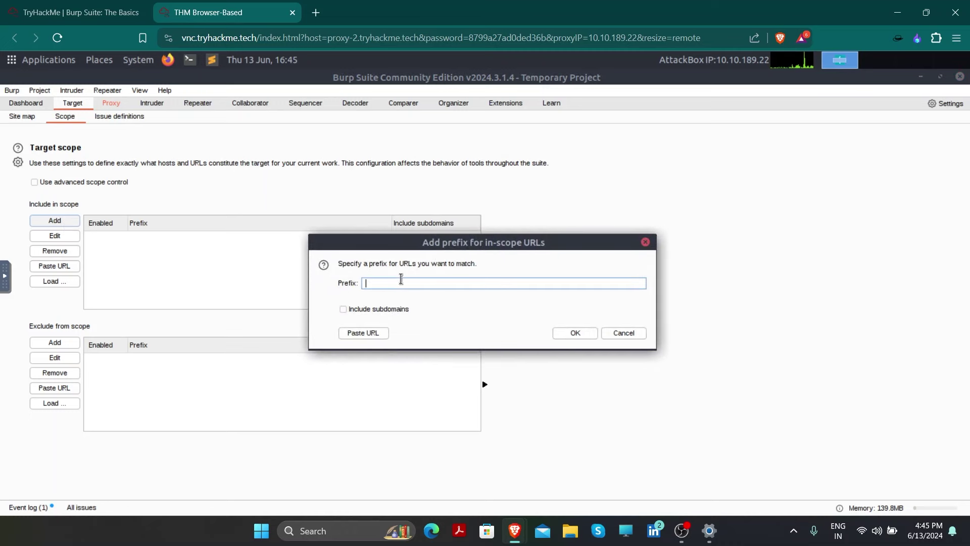
{"action": "type", "text": "facebook.com"}
{"action": "left_click", "coordinate": [576, 332]}
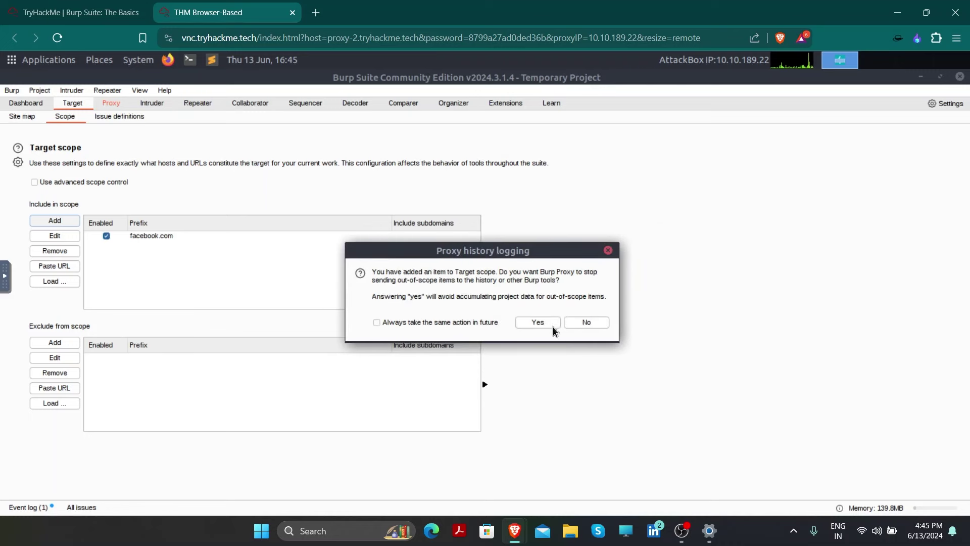
{"action": "left_click", "coordinate": [539, 322]}
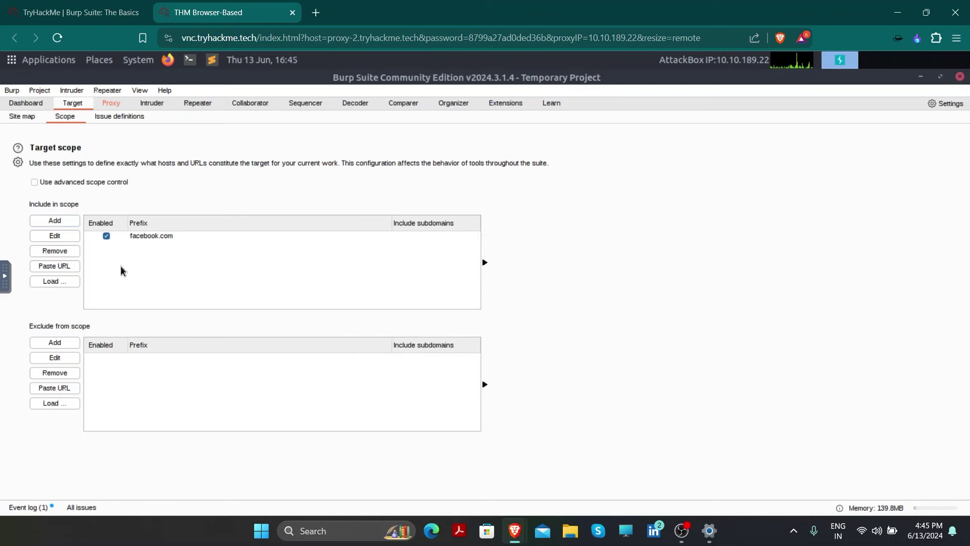
{"action": "left_click", "coordinate": [150, 239]}
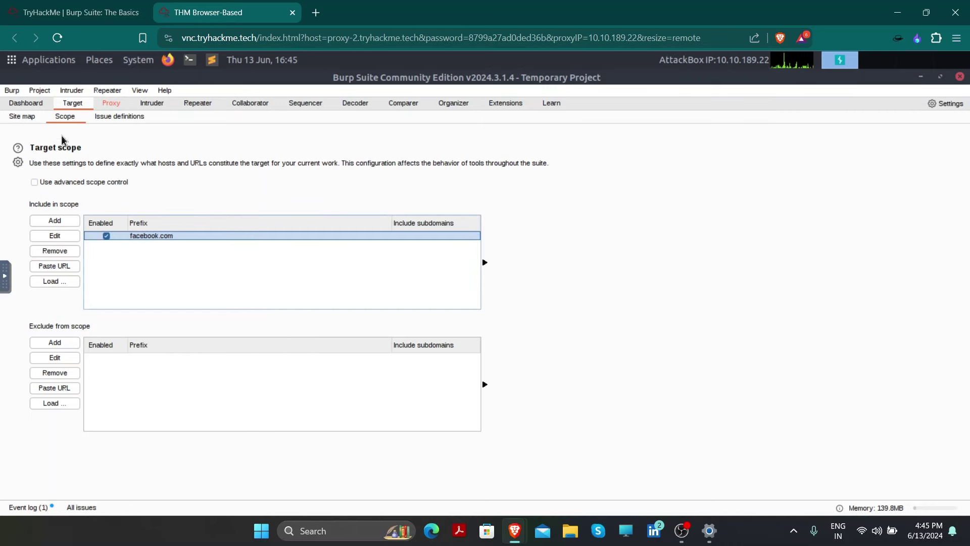
Compare the hosts in the site map with the target scope entry
{"action": "left_click", "coordinate": [35, 120]}
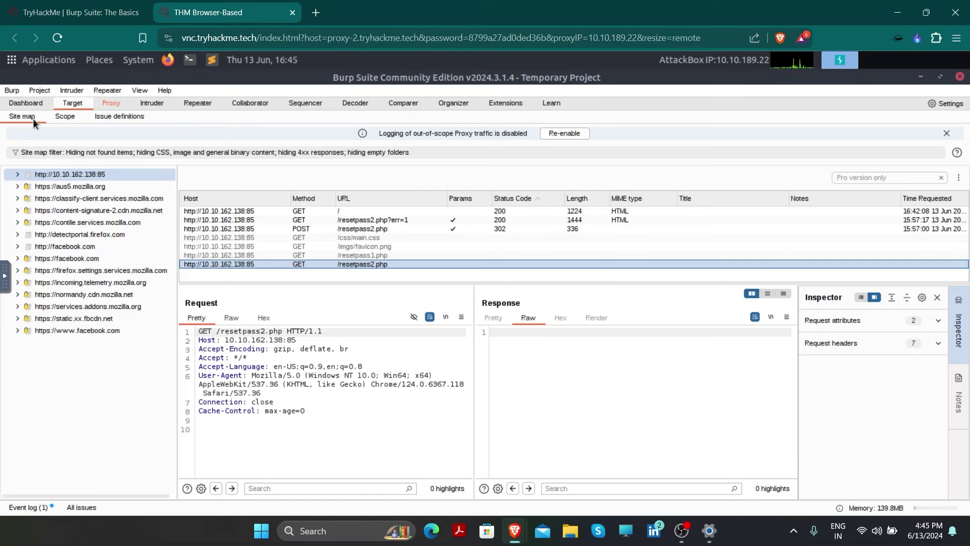
{"action": "left_click", "coordinate": [65, 118]}
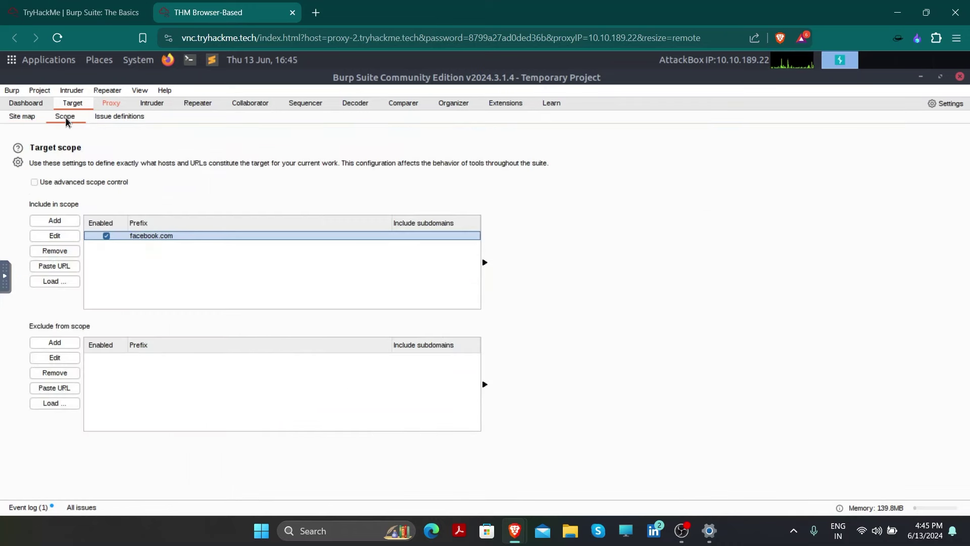
{"action": "left_click", "coordinate": [33, 119]}
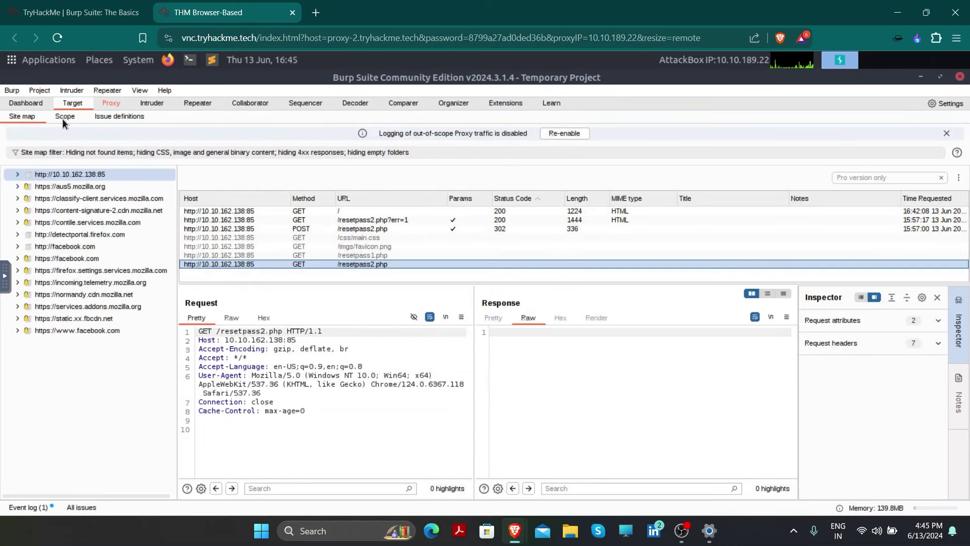
{"action": "left_click", "coordinate": [65, 118]}
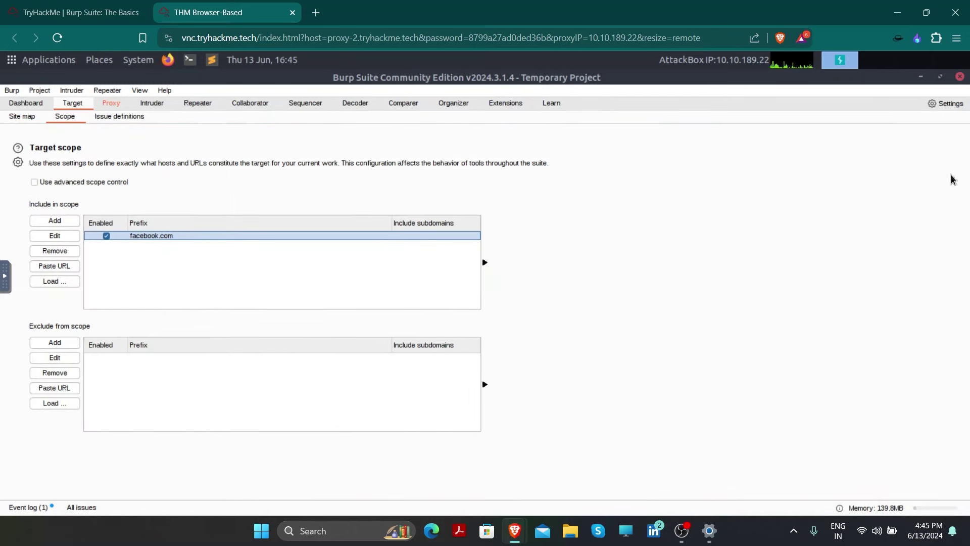
Enable the request interception rule "And URL Is in target scope" in the proxy settings
{"action": "left_click", "coordinate": [947, 104]}
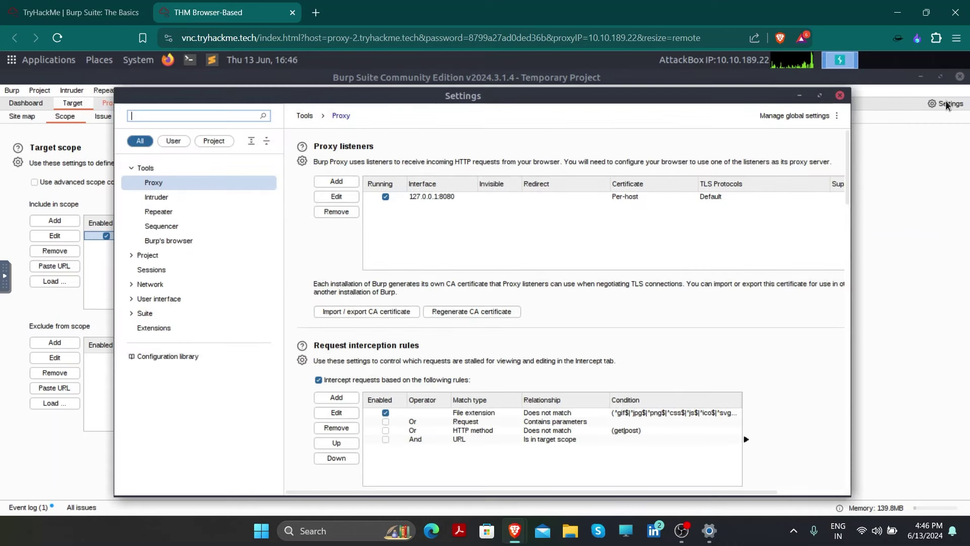
{"action": "scroll", "coordinate": [540, 300], "scroll_direction": "down", "scroll_amount": 2}
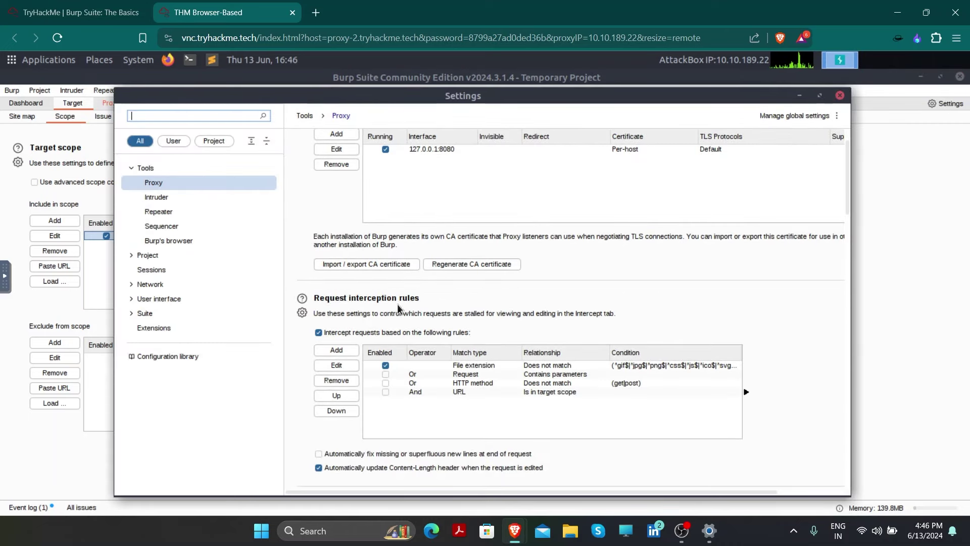
{"action": "left_click", "coordinate": [387, 374]}
{"action": "left_click", "coordinate": [386, 393]}
{"action": "left_click", "coordinate": [385, 392]}
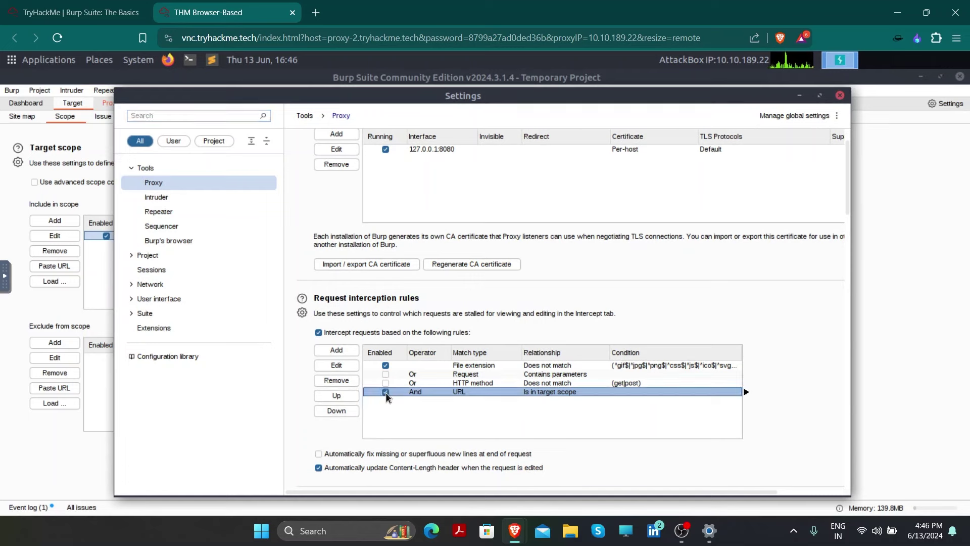
Enable the response interception rule "And URL Is in target scope" and close the proxy settings
{"action": "scroll", "coordinate": [557, 403], "scroll_direction": "down", "scroll_amount": 5}
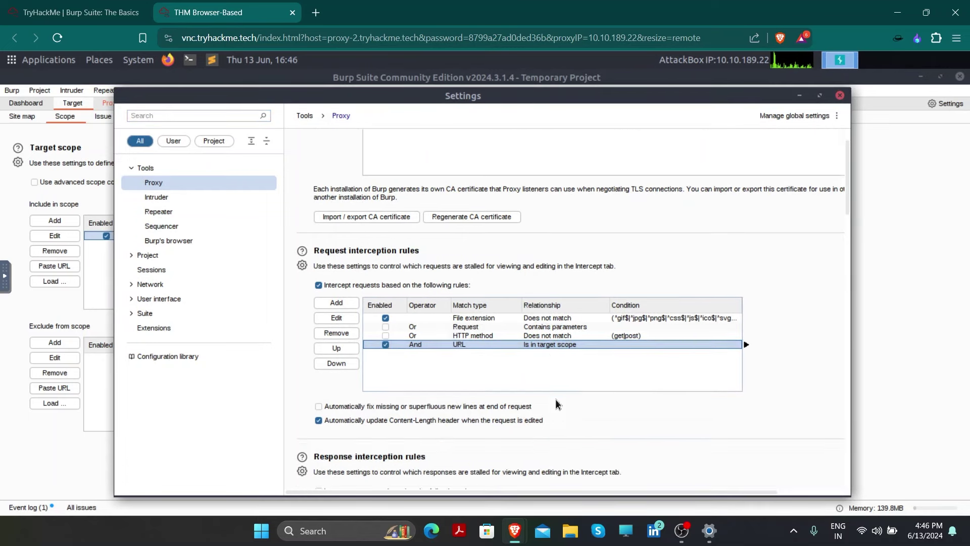
{"action": "left_click", "coordinate": [386, 391]}
{"action": "left_click", "coordinate": [382, 417]}
{"action": "left_click", "coordinate": [382, 417]}
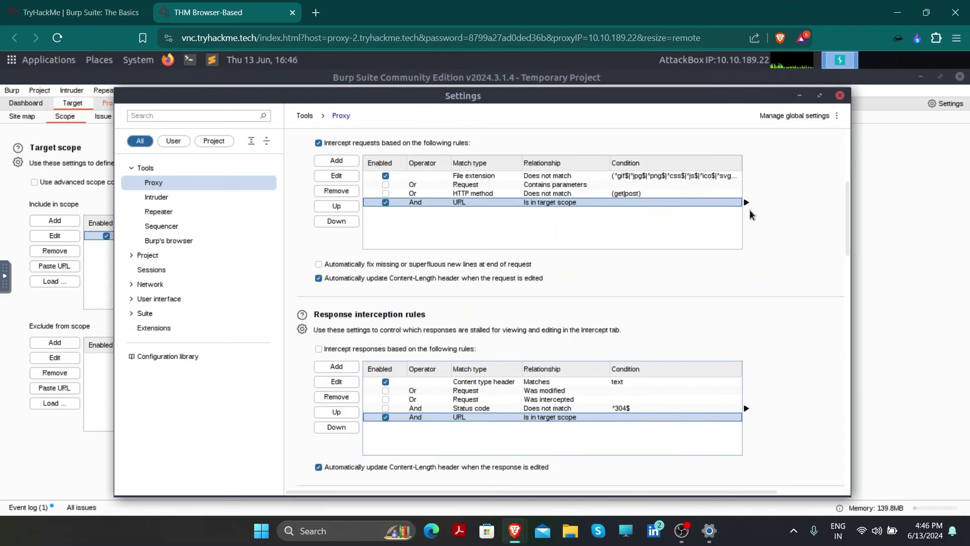
{"action": "left_click", "coordinate": [840, 95]}
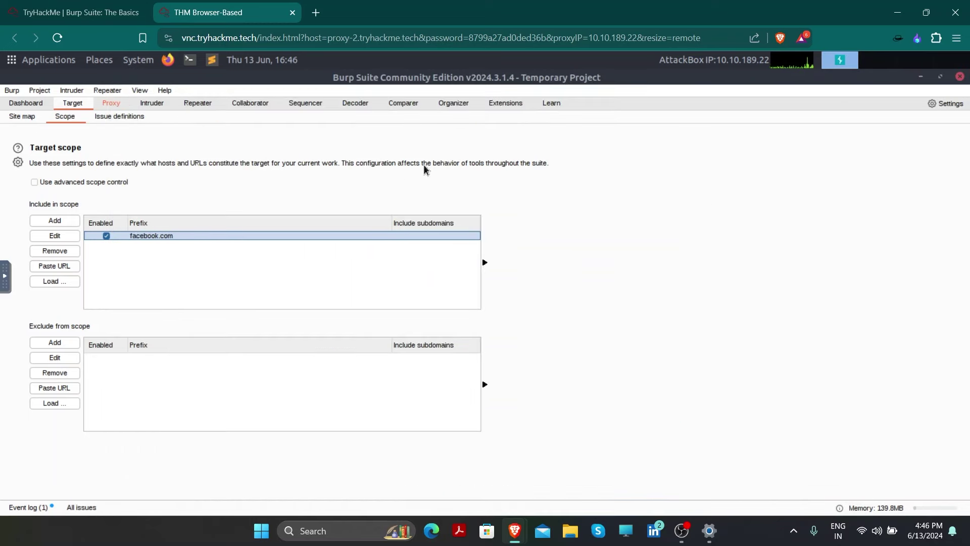
Browse the scanner's issue definitions and examine the SQL injection entry's description, remediation, references and vulnerability classifications
{"action": "left_click", "coordinate": [108, 115]}
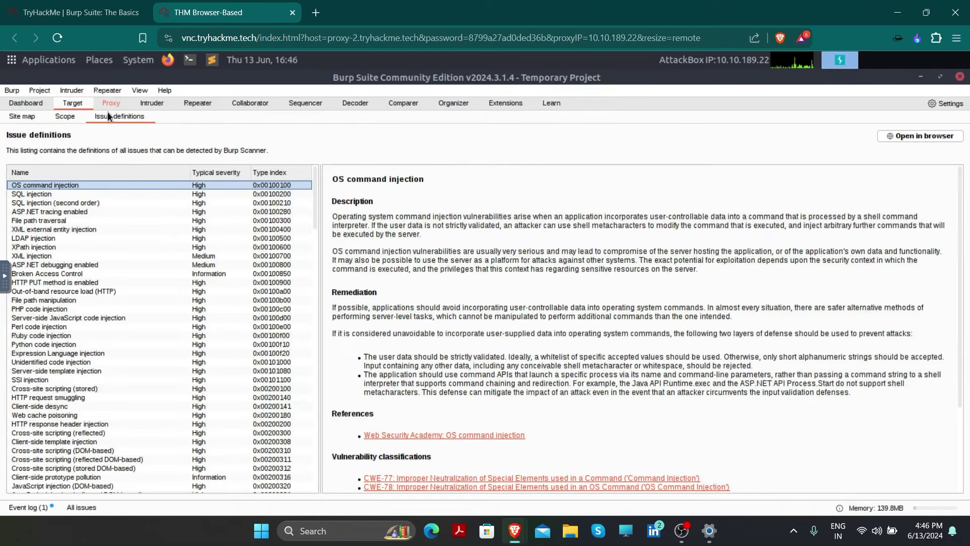
{"action": "scroll", "coordinate": [93, 302], "scroll_direction": "down", "scroll_amount": 4}
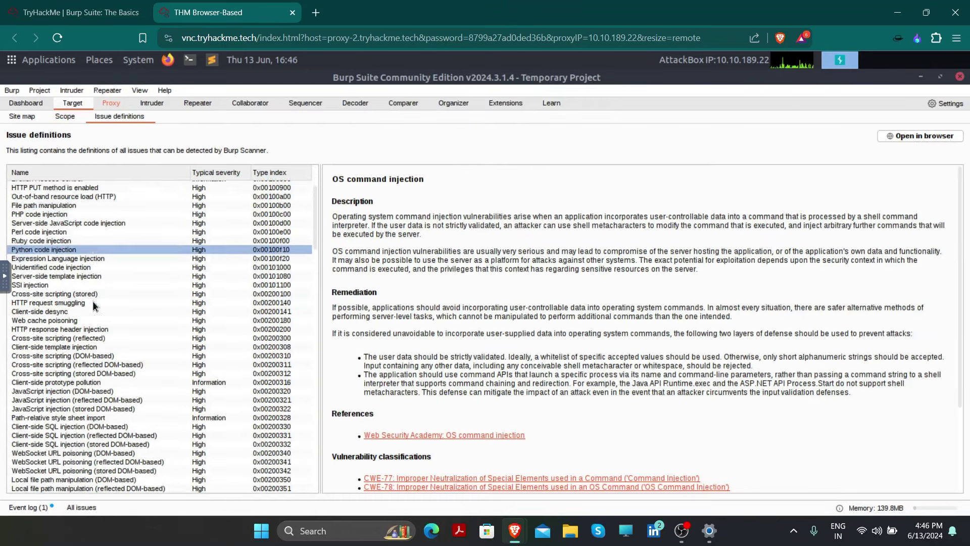
{"action": "scroll", "coordinate": [93, 305], "scroll_direction": "down", "scroll_amount": 20}
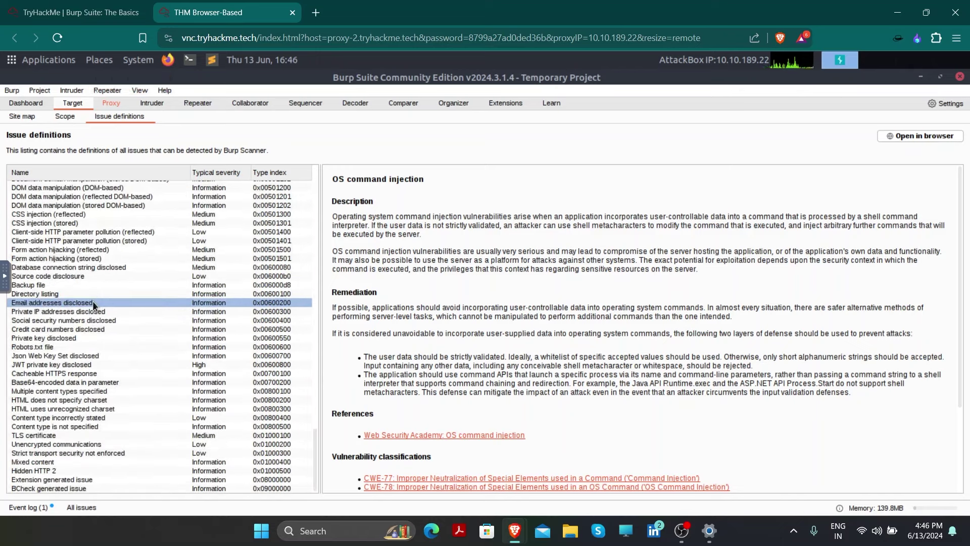
{"action": "scroll", "coordinate": [93, 302], "scroll_direction": "up", "scroll_amount": 20}
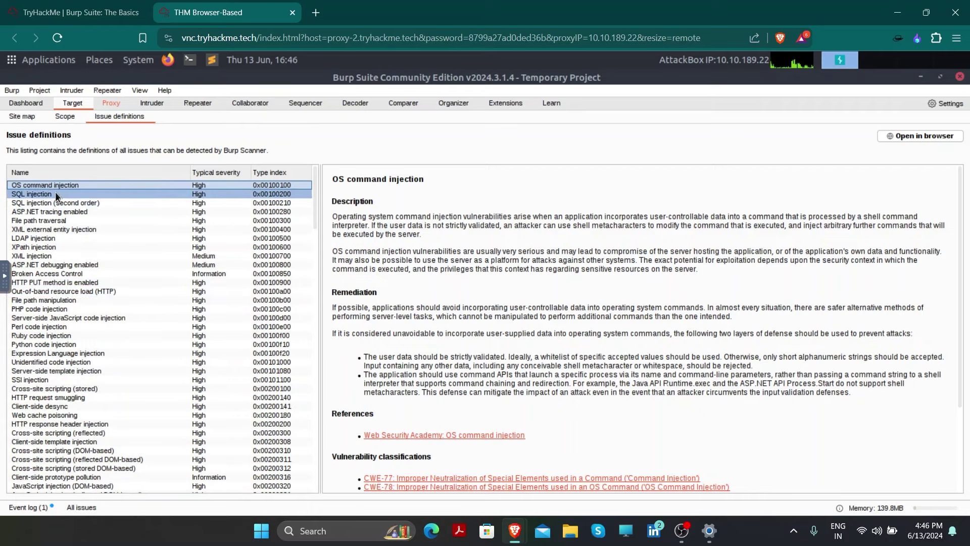
{"action": "left_click", "coordinate": [56, 193]}
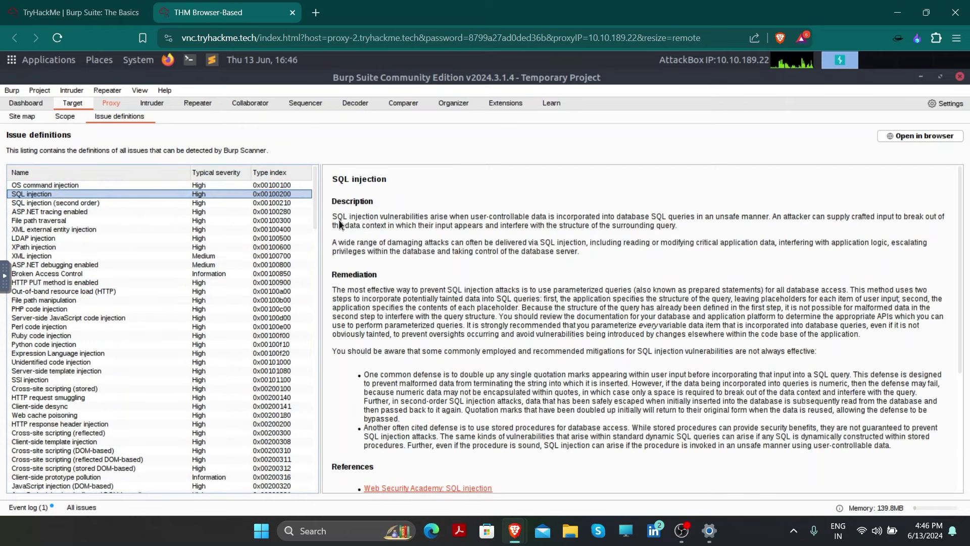
{"action": "scroll", "coordinate": [407, 298], "scroll_direction": "down", "scroll_amount": 2}
{"action": "scroll", "coordinate": [407, 298], "scroll_direction": "down", "scroll_amount": 5}
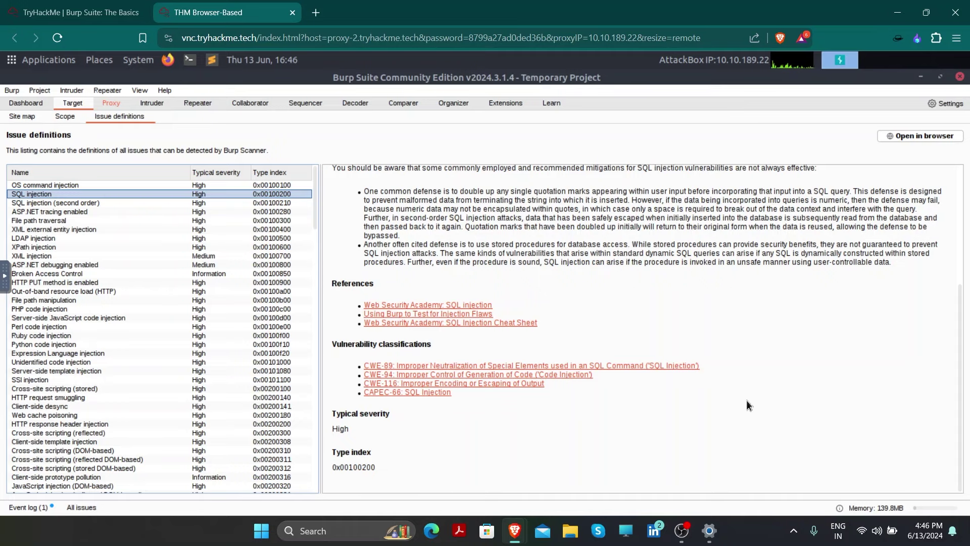
{"action": "scroll", "coordinate": [747, 399], "scroll_direction": "up", "scroll_amount": 7}
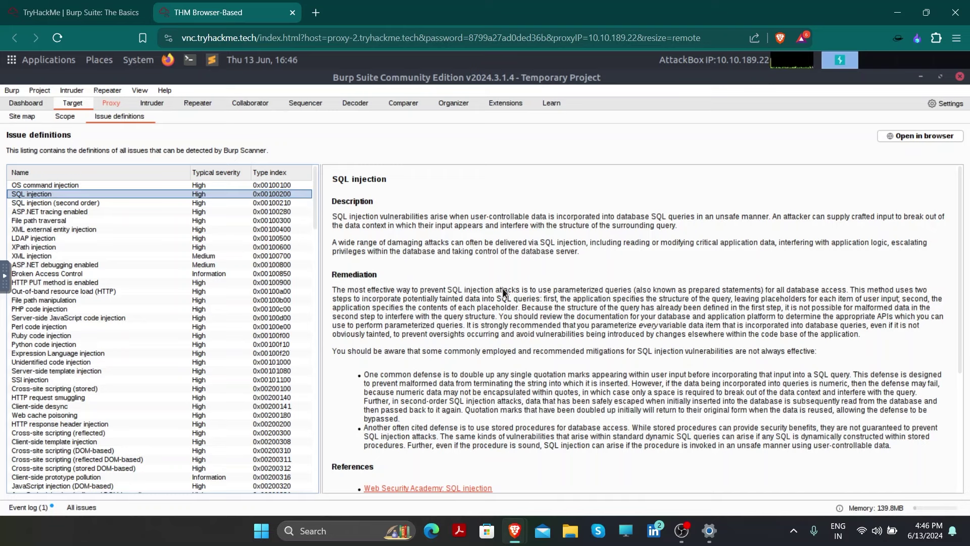
{"action": "scroll", "coordinate": [503, 292], "scroll_direction": "down", "scroll_amount": 5}
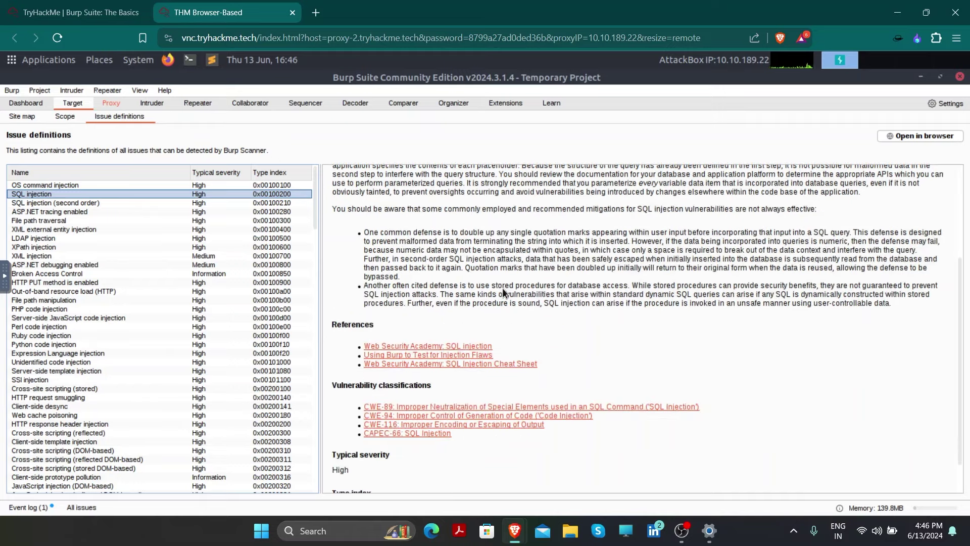
{"action": "scroll", "coordinate": [502, 287], "scroll_direction": "up", "scroll_amount": 5}
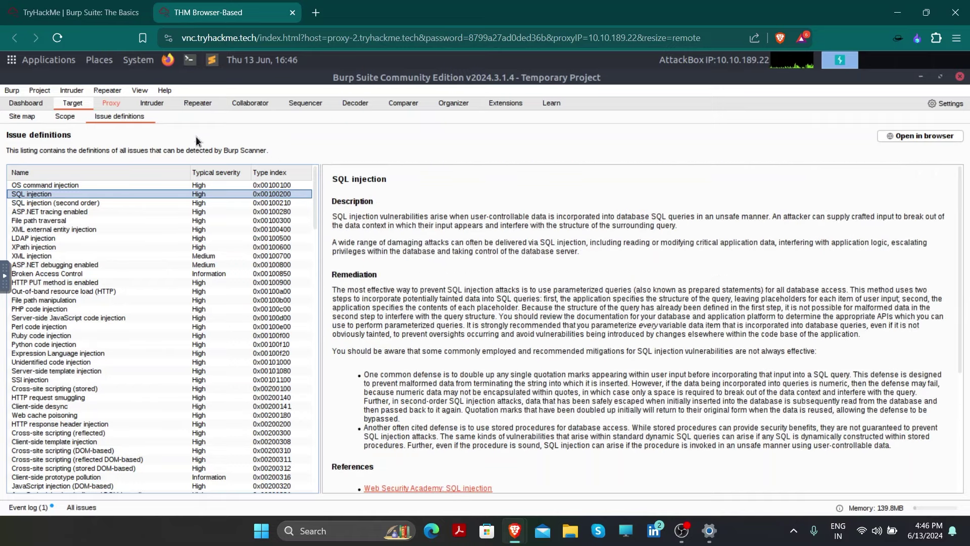
Look over the intercepted request in Proxy, the Intruder payload settings and the Repeater module
{"action": "left_click", "coordinate": [109, 103]}
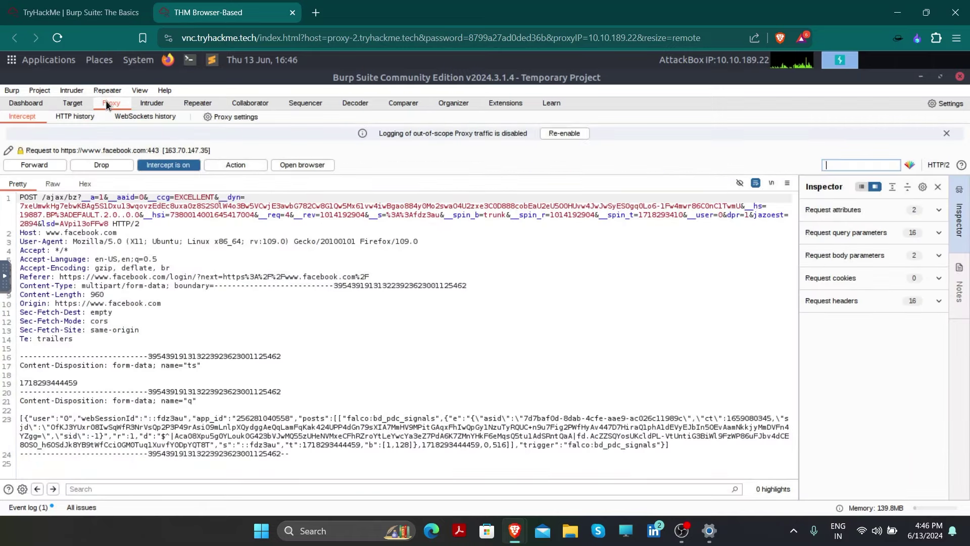
{"action": "left_click", "coordinate": [152, 104]}
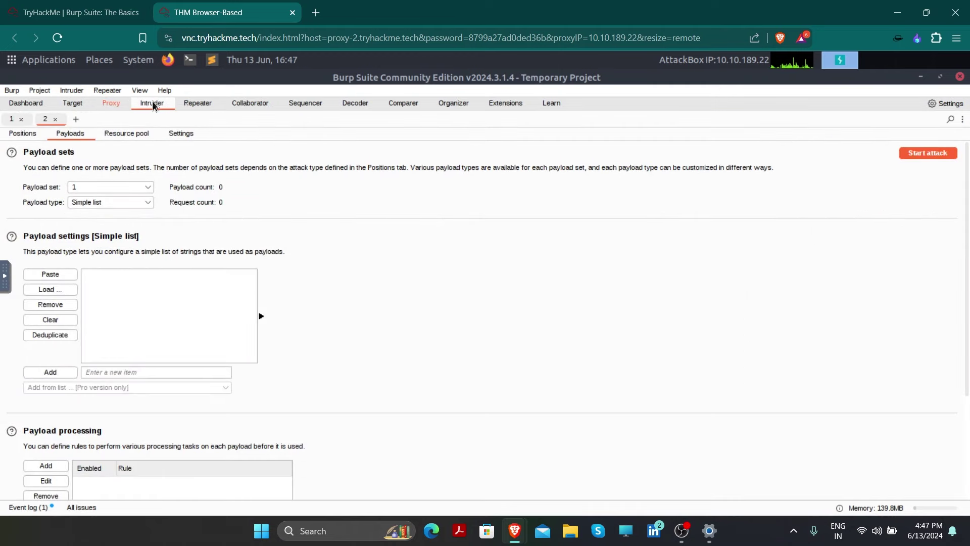
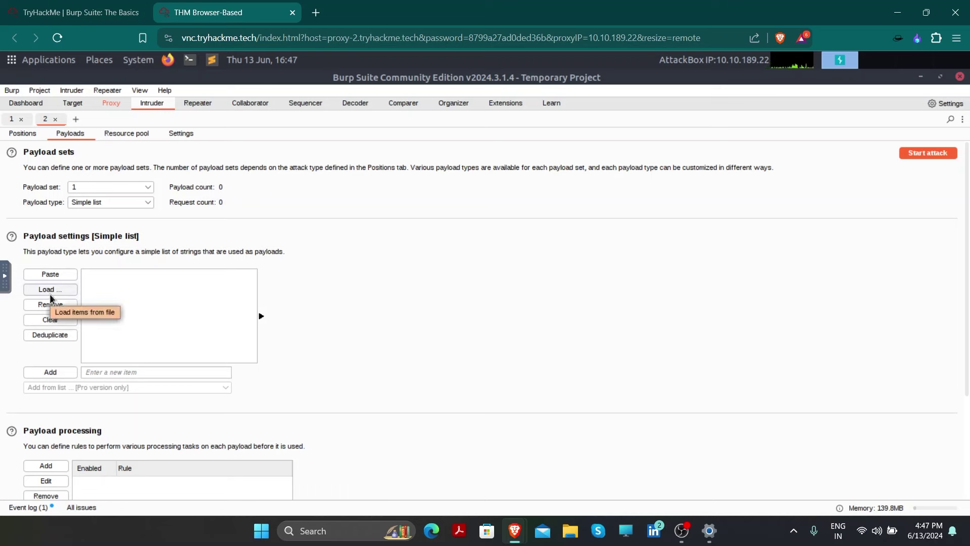
{"action": "left_click", "coordinate": [50, 294]}
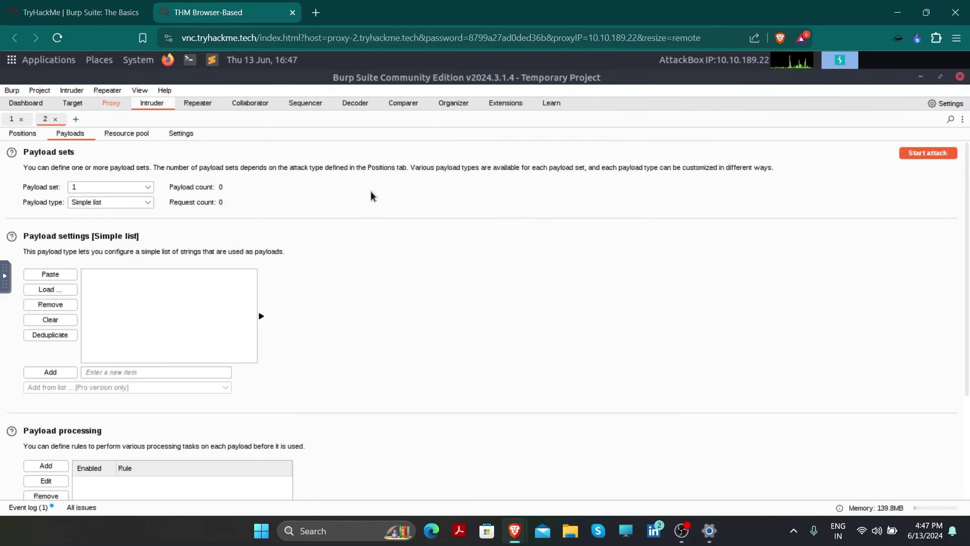
{"action": "left_click", "coordinate": [194, 104]}
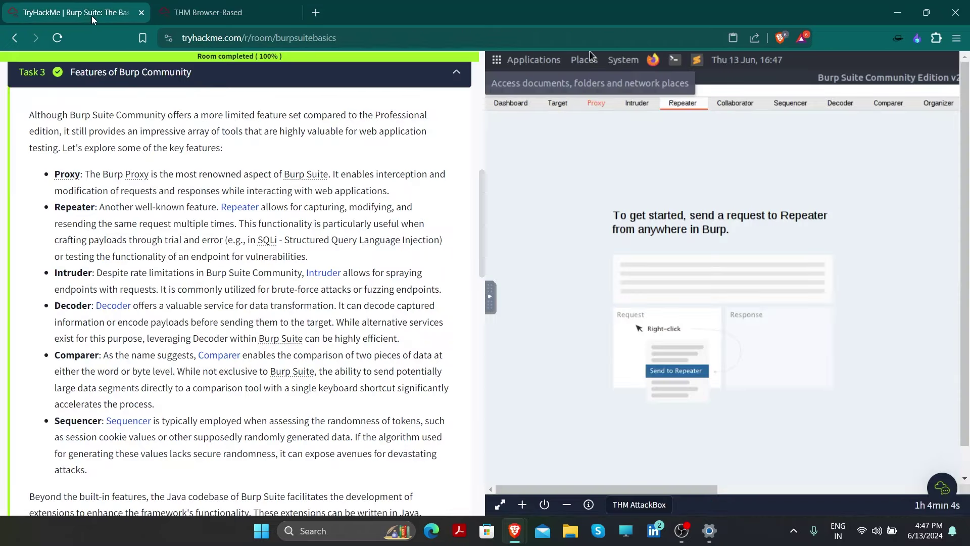
Switch to the TryHackMe room and review Task 3's text on Burp extensions and its questions about Burp features
{"action": "left_click", "coordinate": [92, 16]}
{"action": "scroll", "coordinate": [223, 258], "scroll_direction": "down", "scroll_amount": 7}
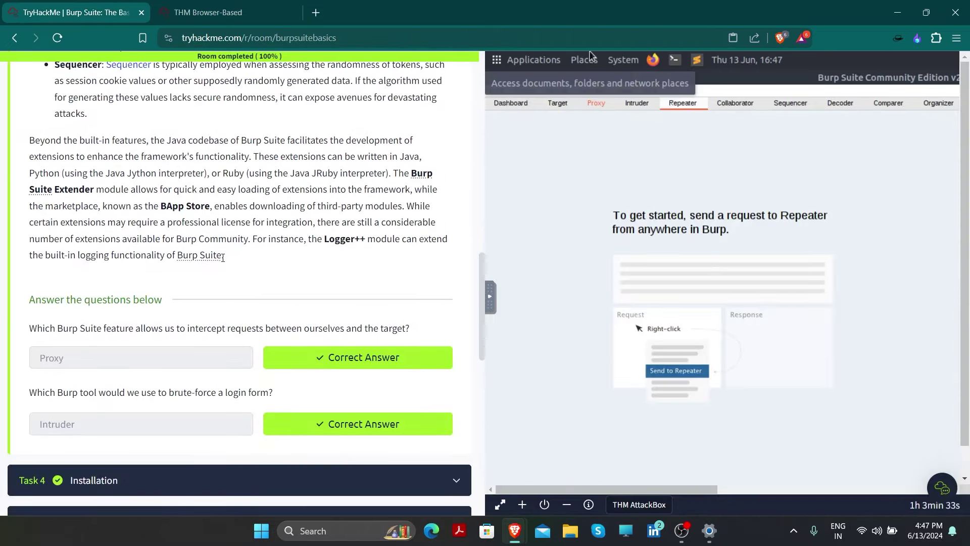
{"action": "scroll", "coordinate": [223, 258], "scroll_direction": "down", "scroll_amount": 1}
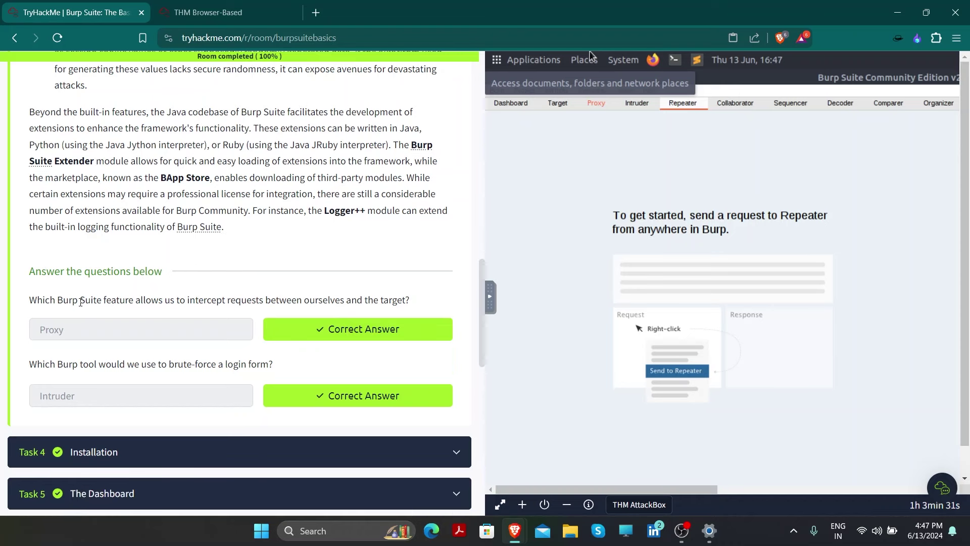
{"action": "left_click_drag", "start_coordinate": [37, 304], "coordinate": [379, 305]}
{"action": "left_click", "coordinate": [437, 306]}
{"action": "scroll", "coordinate": [167, 373], "scroll_direction": "down", "scroll_amount": 4}
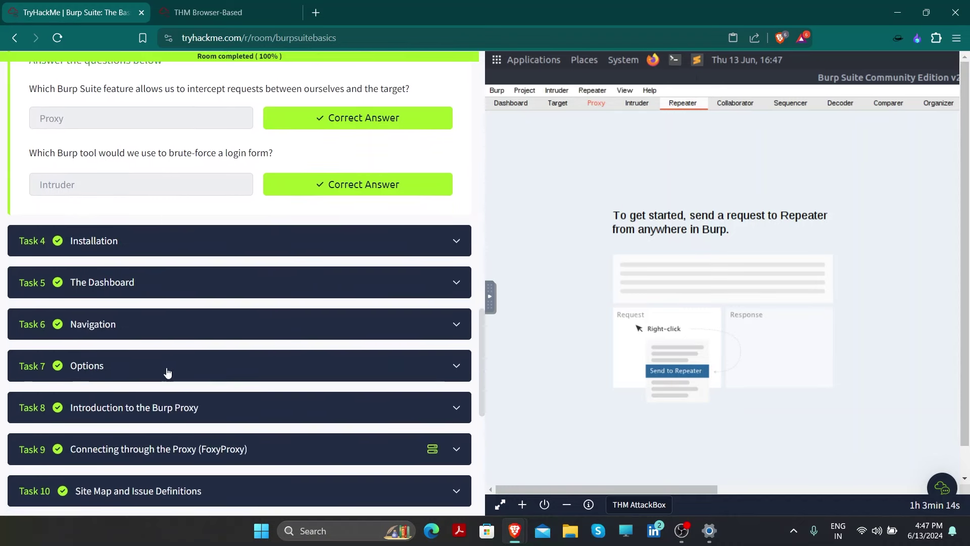
Expand Task 4, Installation, and read its download and installation instructions through to the question
{"action": "left_click", "coordinate": [183, 243]}
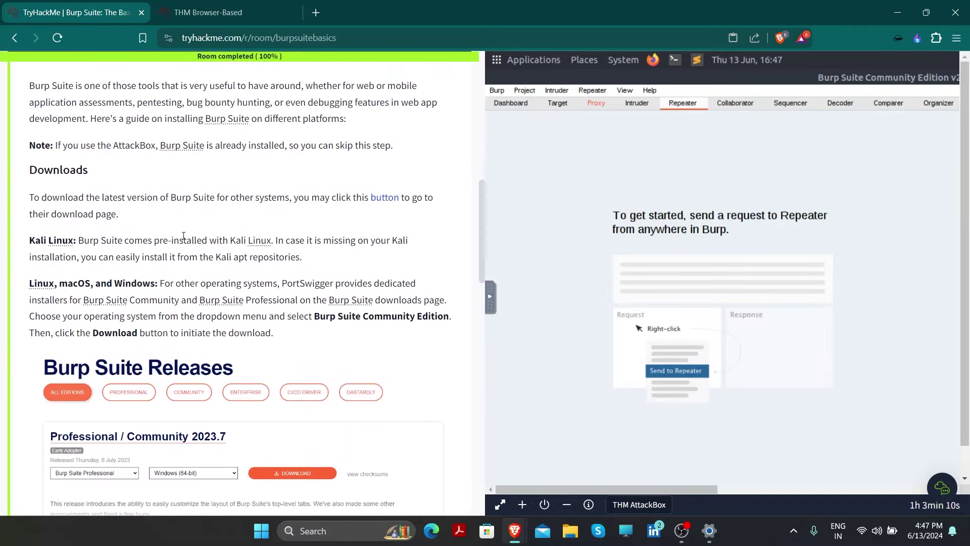
{"action": "scroll", "coordinate": [183, 235], "scroll_direction": "down", "scroll_amount": 2}
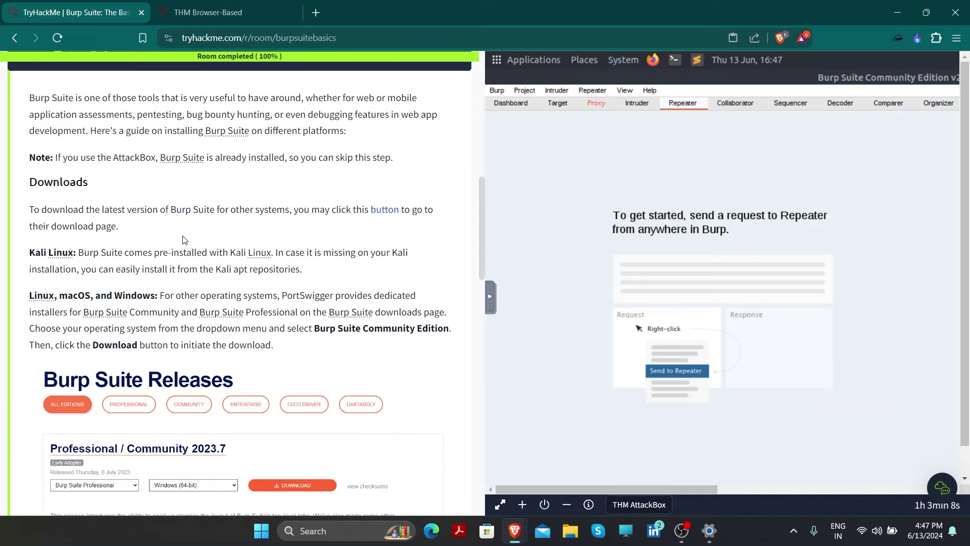
{"action": "scroll", "coordinate": [184, 240], "scroll_direction": "down", "scroll_amount": 4}
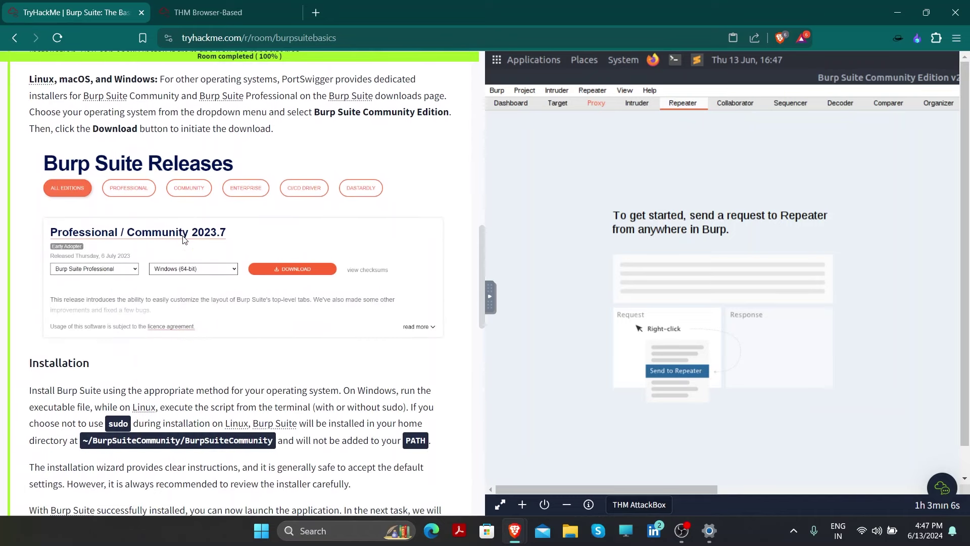
{"action": "scroll", "coordinate": [183, 240], "scroll_direction": "down", "scroll_amount": 3}
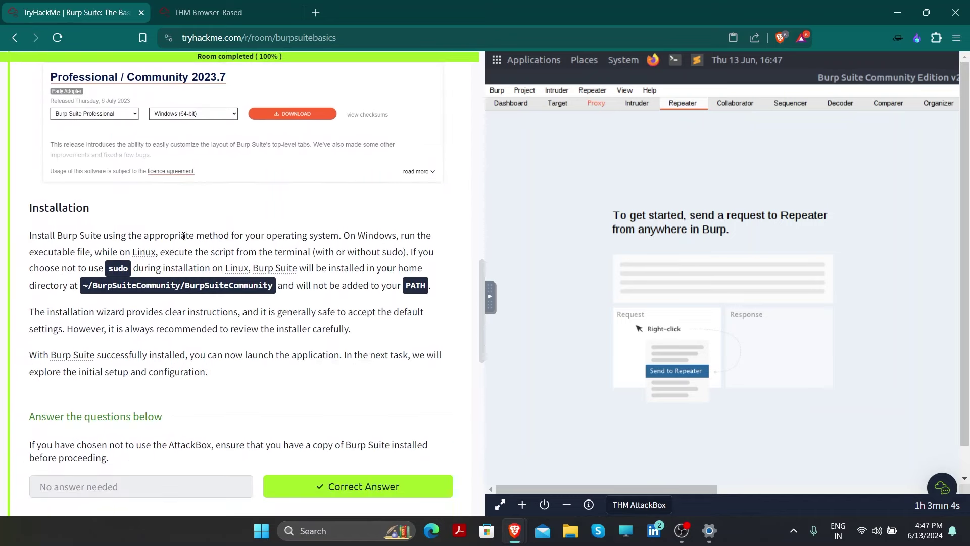
{"action": "scroll", "coordinate": [184, 236], "scroll_direction": "down", "scroll_amount": 4}
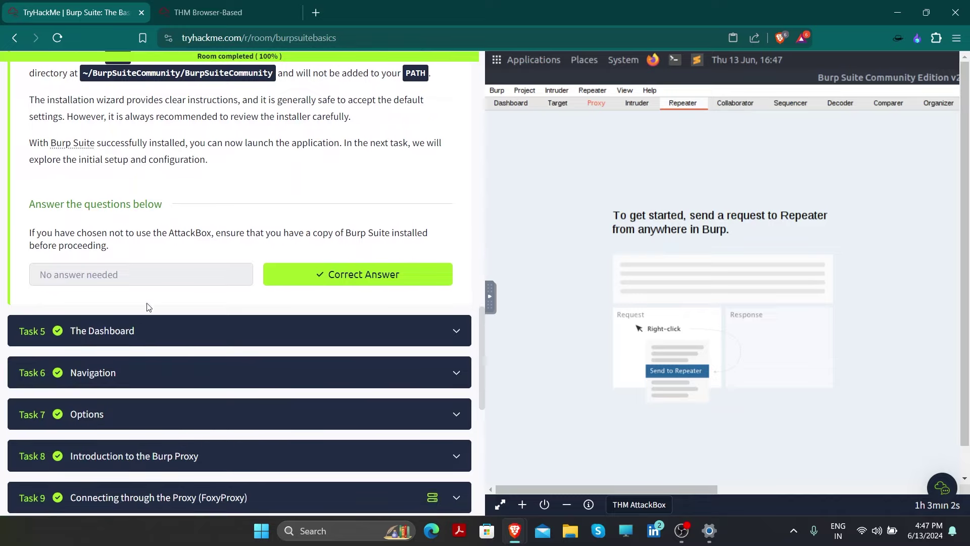
Expand Task 5, The Dashboard, and read through its quadrant descriptions, help icon notes and question
{"action": "left_click", "coordinate": [141, 331]}
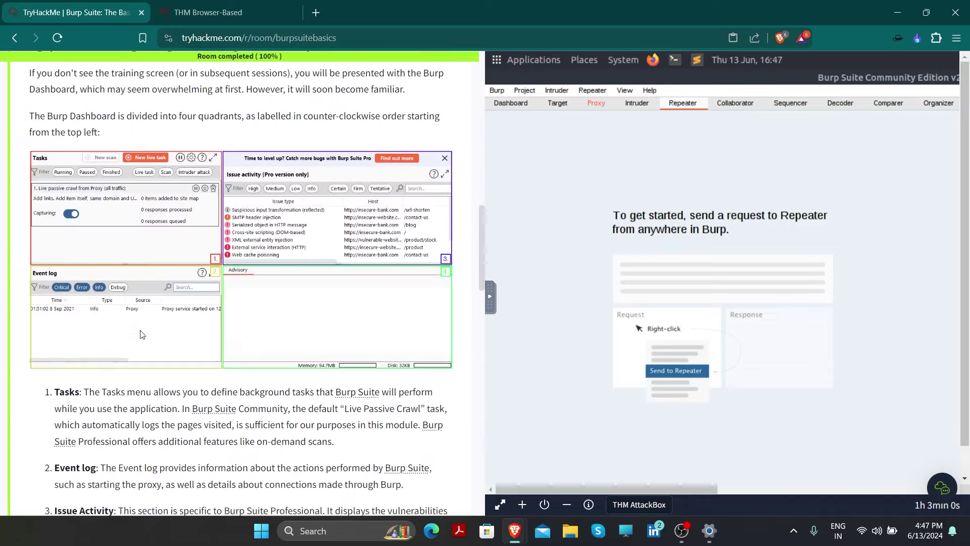
{"action": "scroll", "coordinate": [140, 334], "scroll_direction": "down", "scroll_amount": 6}
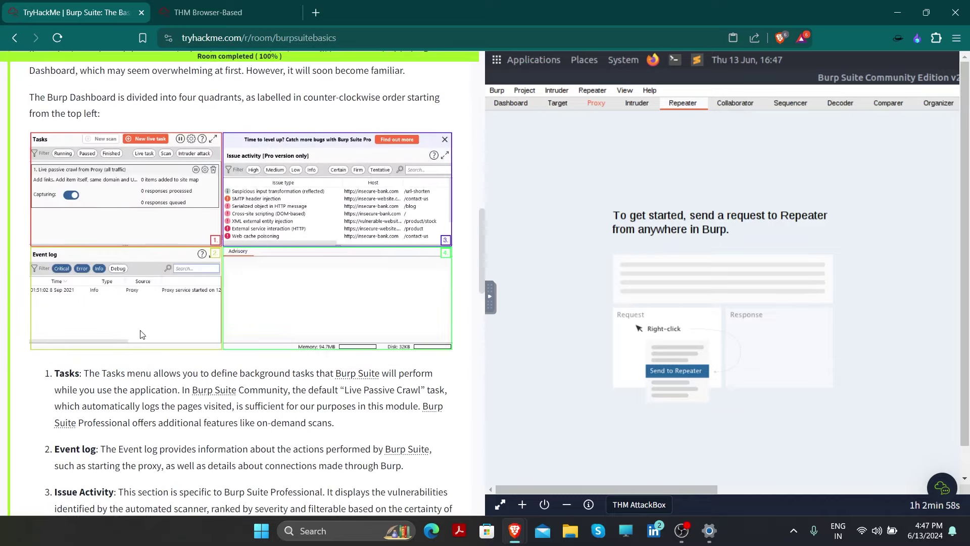
{"action": "scroll", "coordinate": [141, 335], "scroll_direction": "down", "scroll_amount": 18}
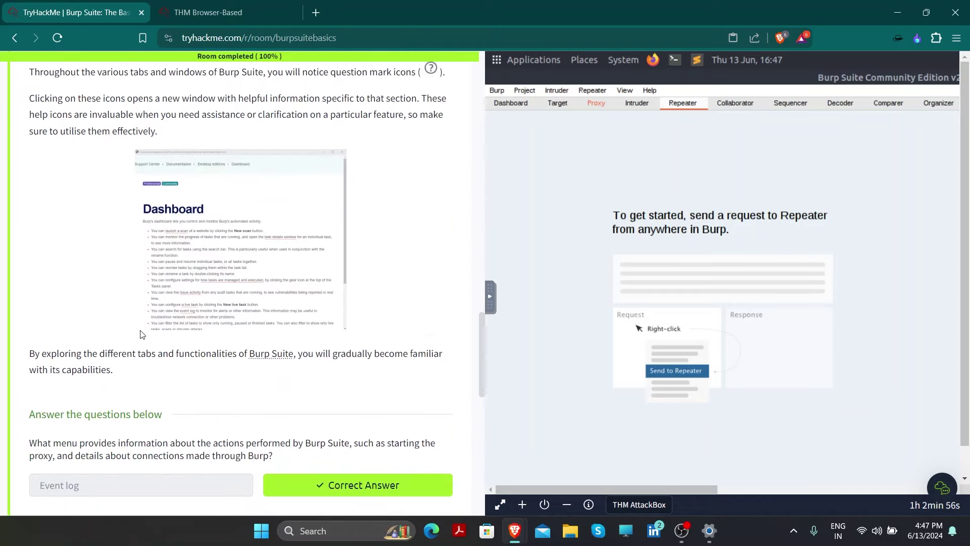
{"action": "scroll", "coordinate": [141, 335], "scroll_direction": "down", "scroll_amount": 3}
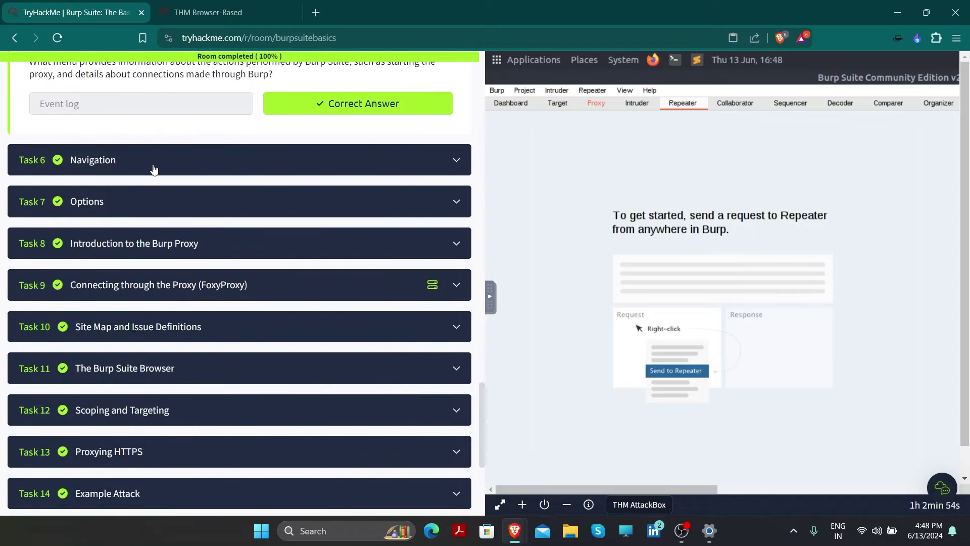
Expand Task 6, Navigation, and review module selection, sub-tabs, detaching tabs and the keyboard shortcut table
{"action": "left_click", "coordinate": [154, 169]}
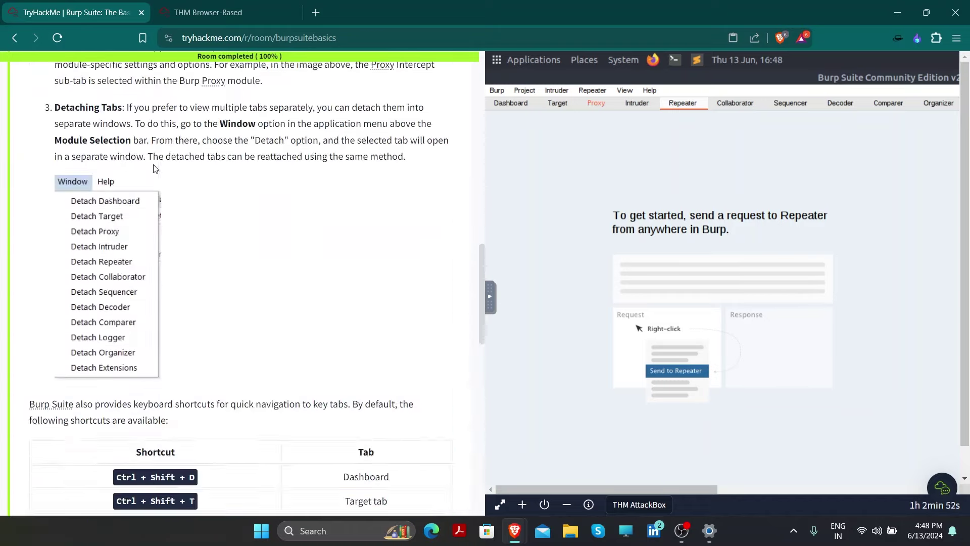
{"action": "scroll", "coordinate": [154, 168], "scroll_direction": "down", "scroll_amount": 7}
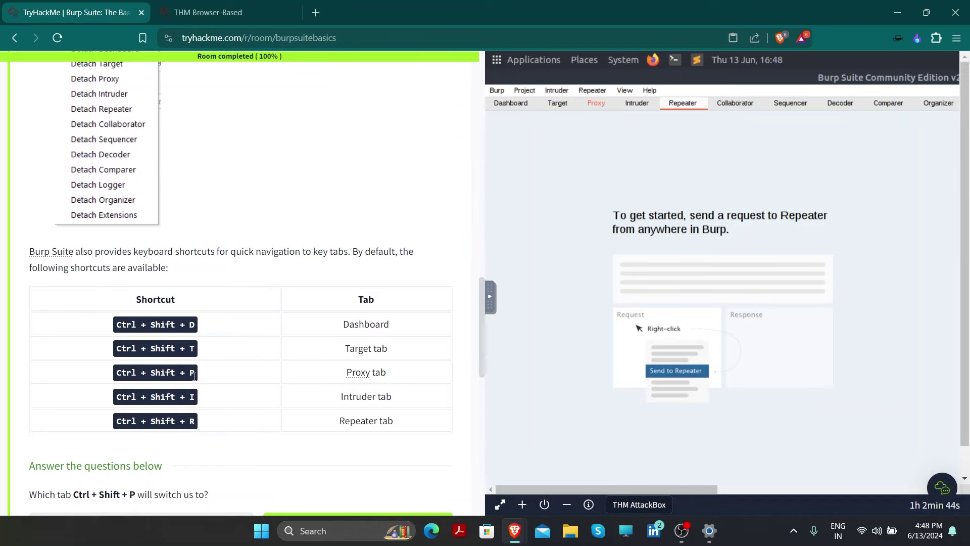
{"action": "scroll", "coordinate": [202, 406], "scroll_direction": "up", "scroll_amount": 8}
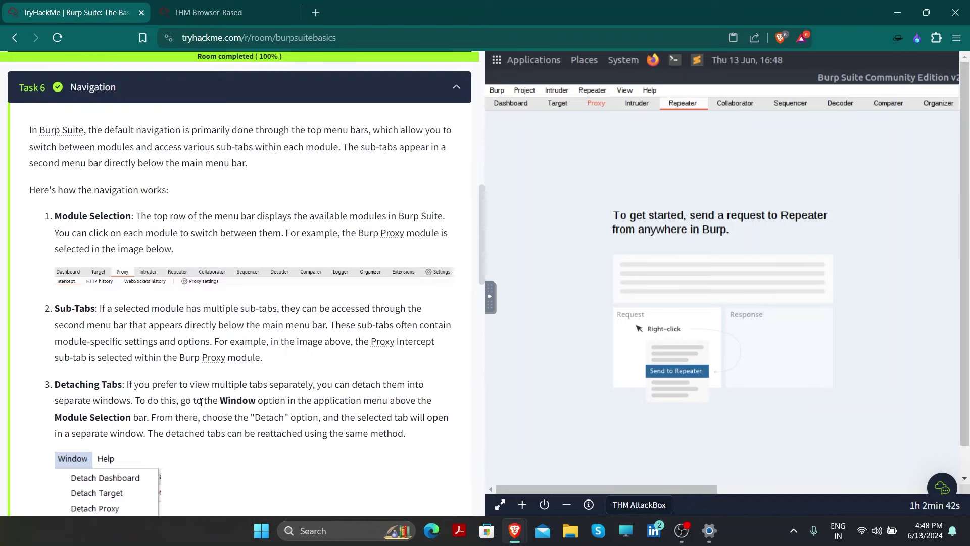
{"action": "scroll", "coordinate": [202, 406], "scroll_direction": "down", "scroll_amount": 7}
{"action": "scroll", "coordinate": [202, 406], "scroll_direction": "down", "scroll_amount": 7}
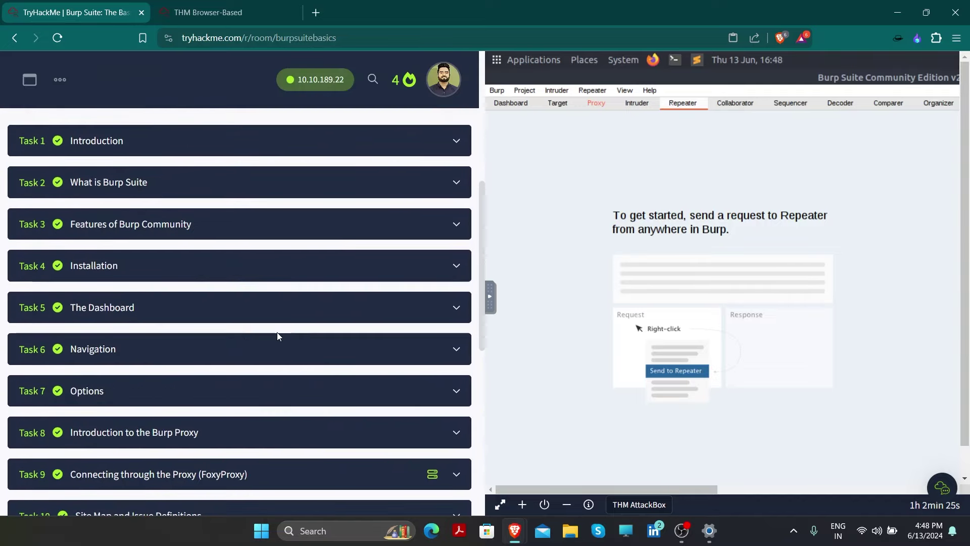
Find Task 10, Site Map and Issue Definitions, in the task list and read its explanation, challenge and flag question
{"action": "scroll", "coordinate": [277, 335], "scroll_direction": "up", "scroll_amount": 2}
{"action": "scroll", "coordinate": [277, 337], "scroll_direction": "down", "scroll_amount": 5}
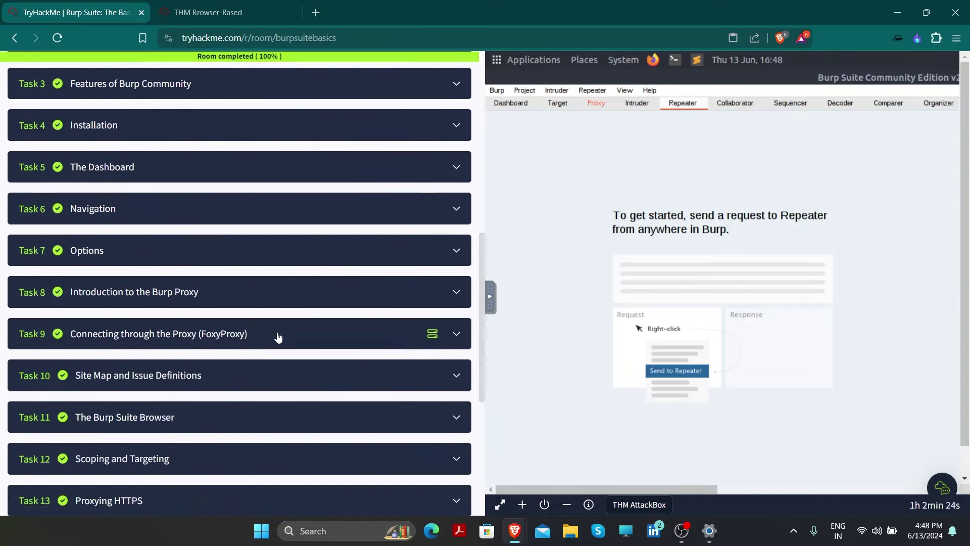
{"action": "scroll", "coordinate": [278, 337], "scroll_direction": "down", "scroll_amount": 3}
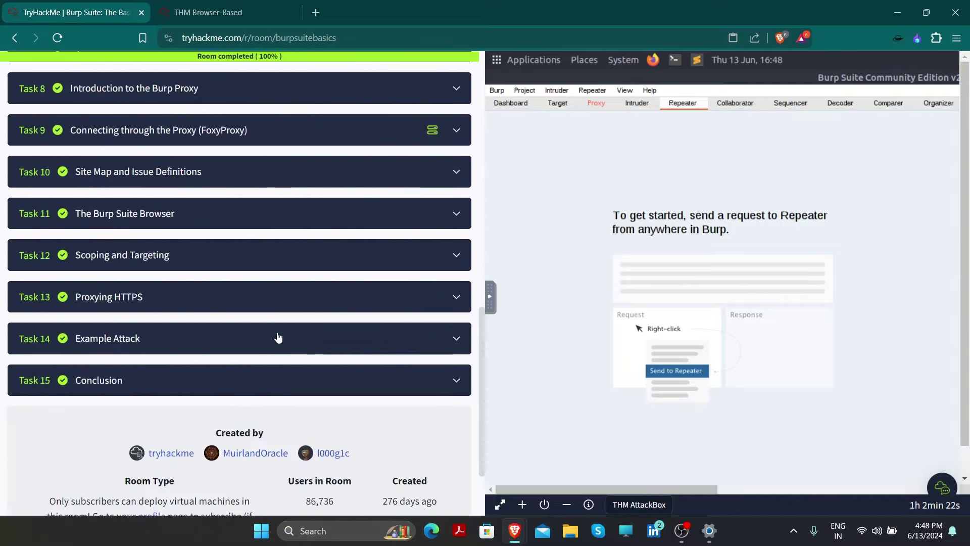
{"action": "scroll", "coordinate": [277, 337], "scroll_direction": "up", "scroll_amount": 1}
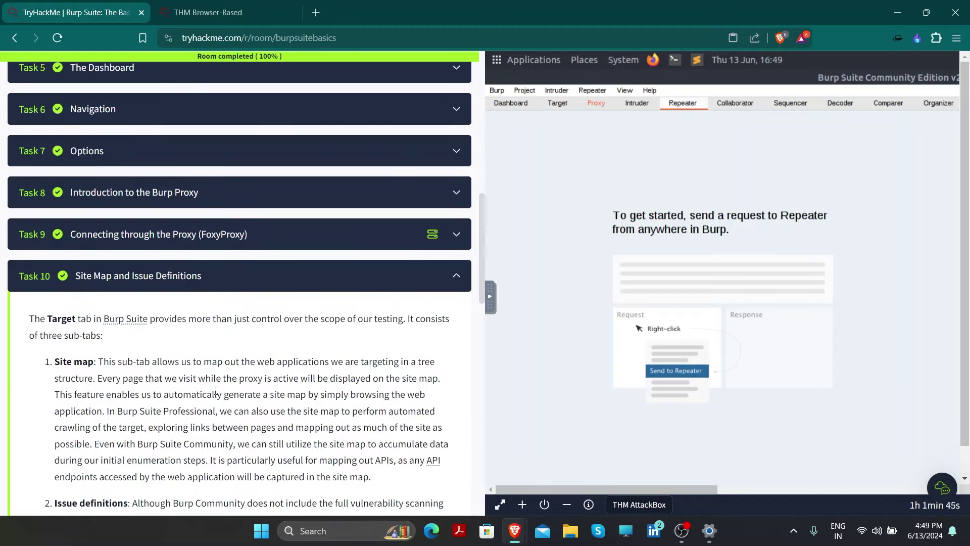
{"action": "scroll", "coordinate": [215, 390], "scroll_direction": "down", "scroll_amount": 8}
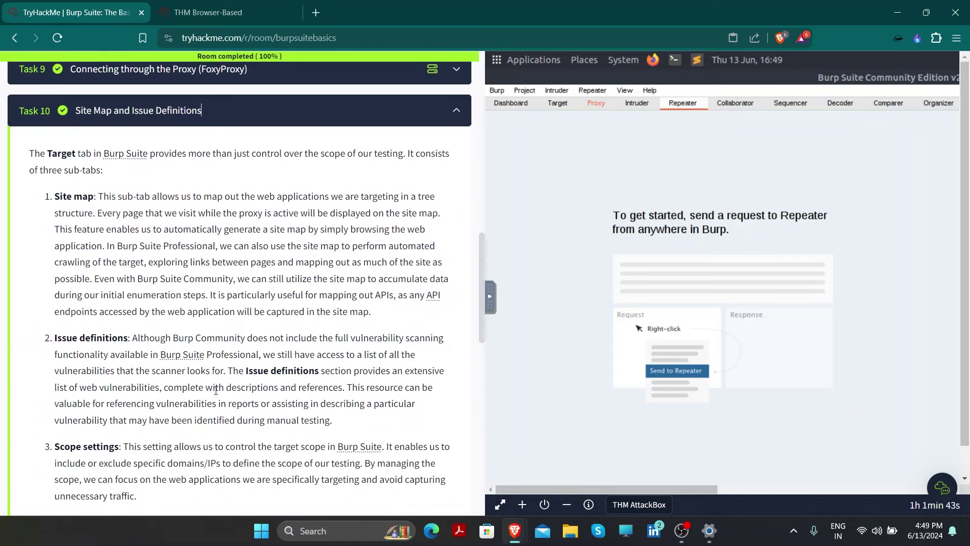
{"action": "scroll", "coordinate": [215, 390], "scroll_direction": "down", "scroll_amount": 1}
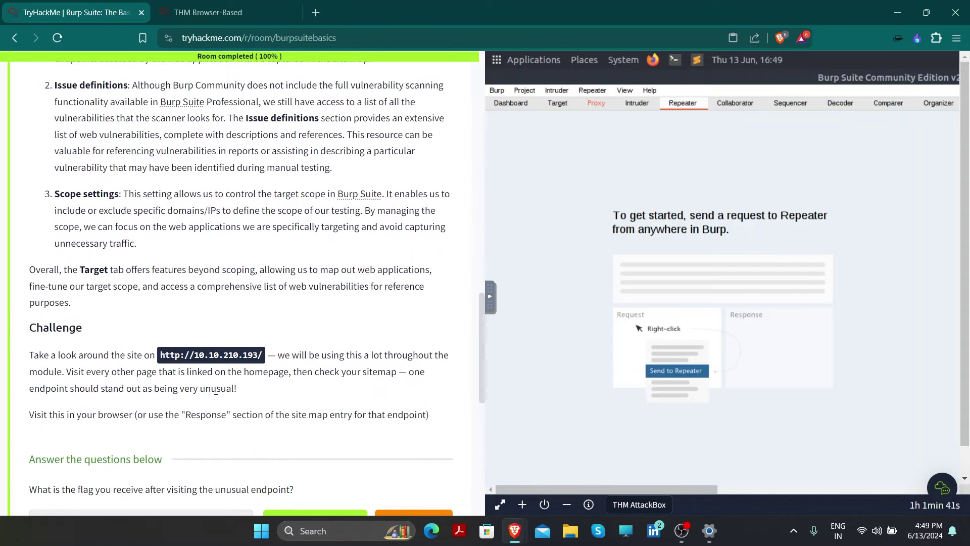
{"action": "scroll", "coordinate": [216, 390], "scroll_direction": "down", "scroll_amount": 2}
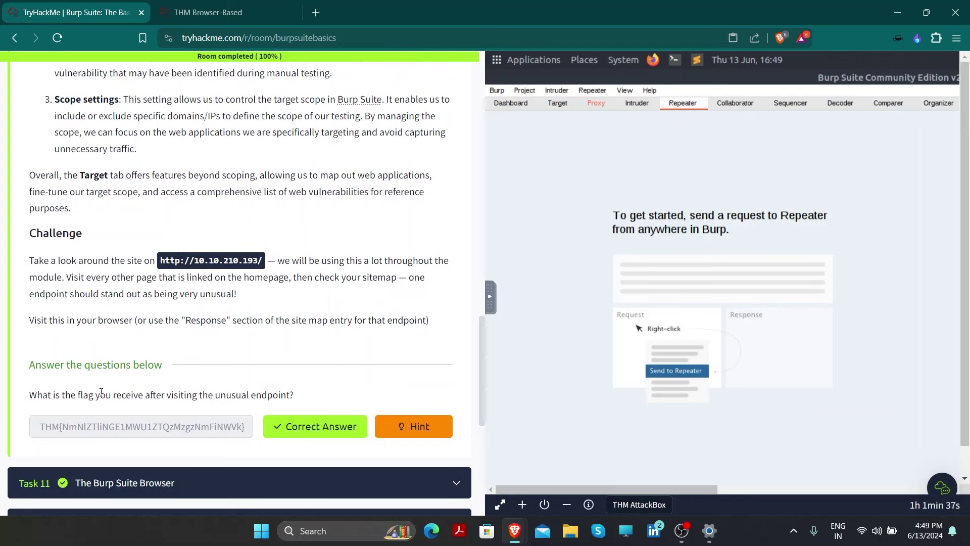
{"action": "left_click_drag", "start_coordinate": [118, 399], "coordinate": [302, 405]}
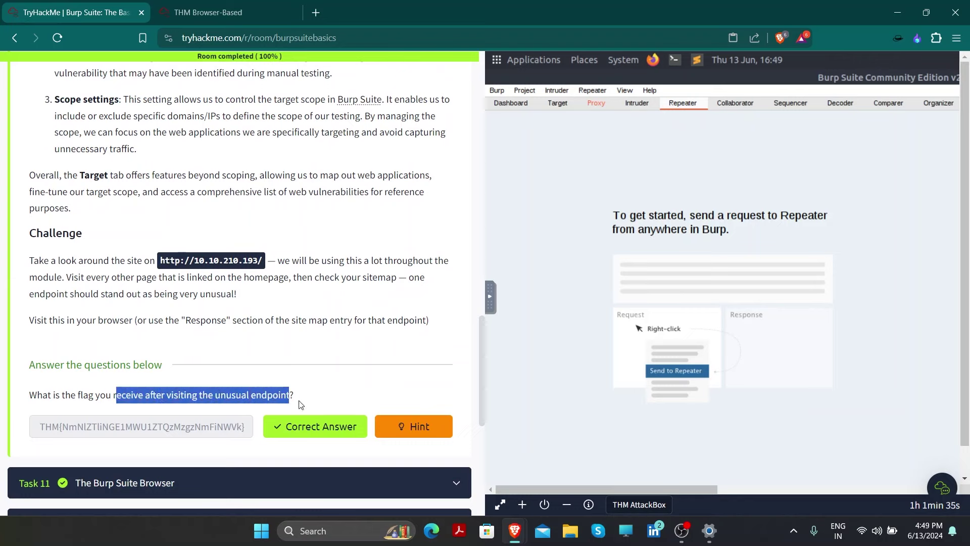
{"action": "left_click", "coordinate": [300, 404]}
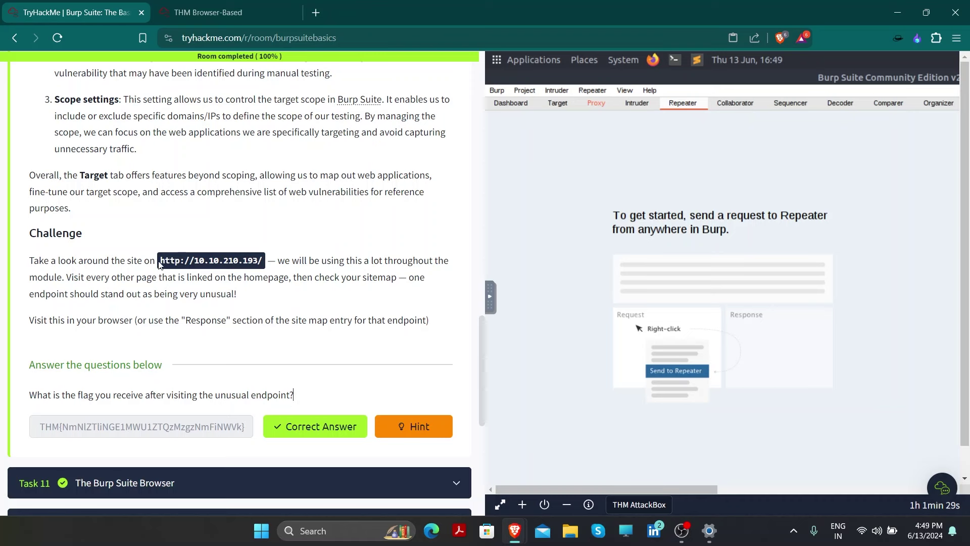
{"action": "left_click_drag", "start_coordinate": [161, 263], "coordinate": [264, 262]}
{"action": "key", "text": "ctrl+c"}
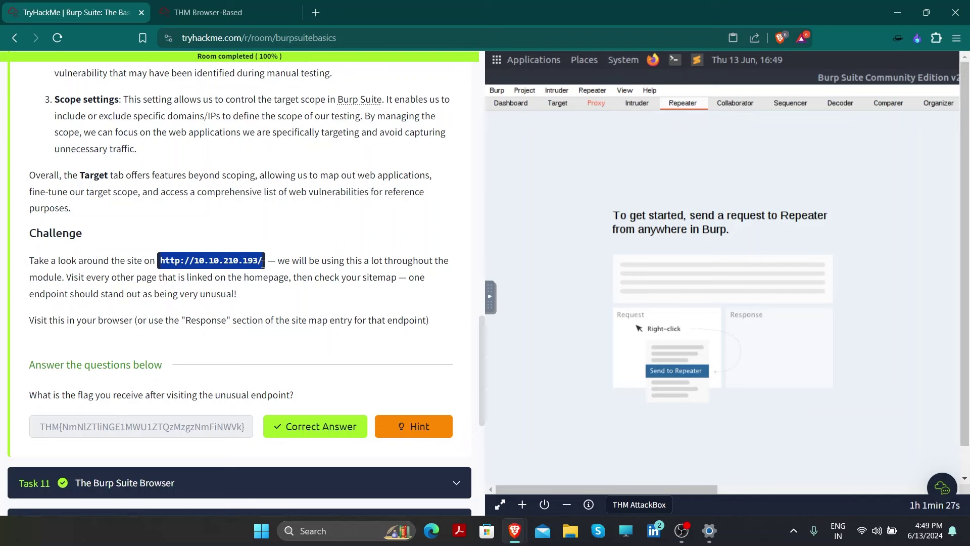
{"action": "left_click", "coordinate": [181, 7]}
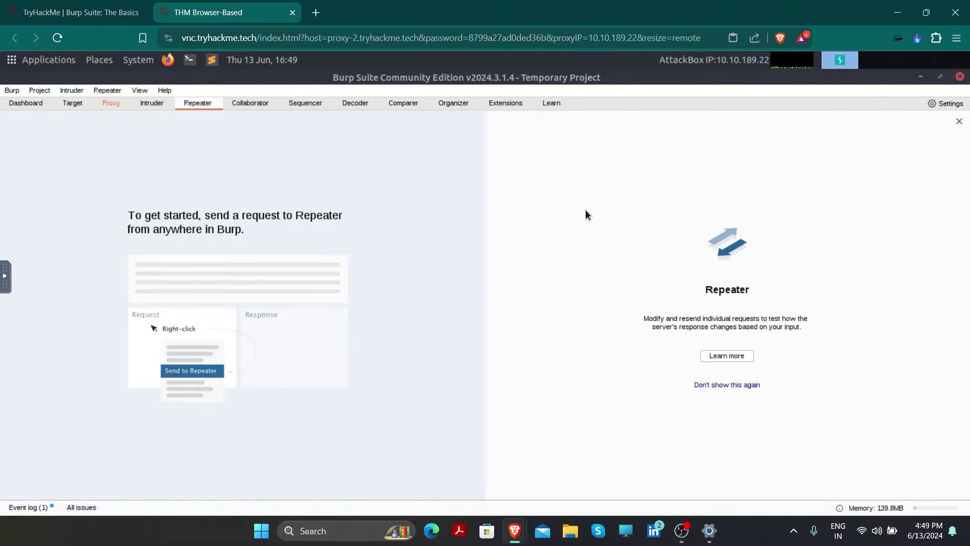
{"action": "mouse_move", "coordinate": [937, 222]}
{"action": "left_click", "coordinate": [938, 186]}
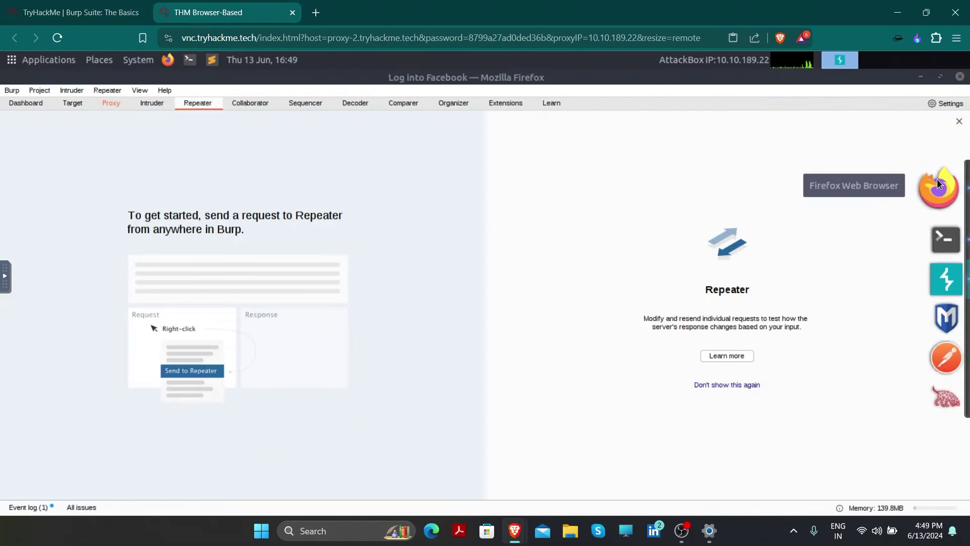
{"action": "left_click", "coordinate": [581, 125]}
{"action": "key", "text": "ctrl+a"}
{"action": "key", "text": "ctrl+v"}
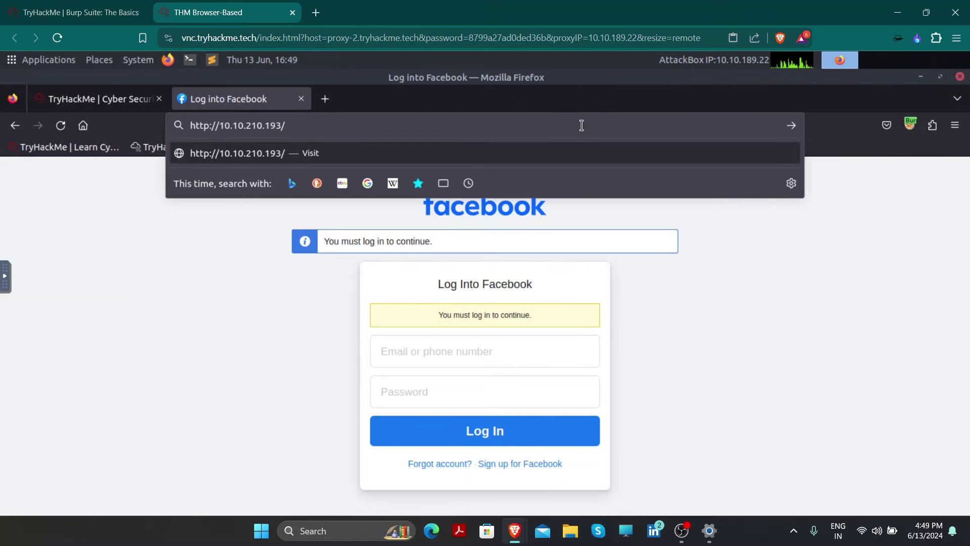
{"action": "key", "text": "Return"}
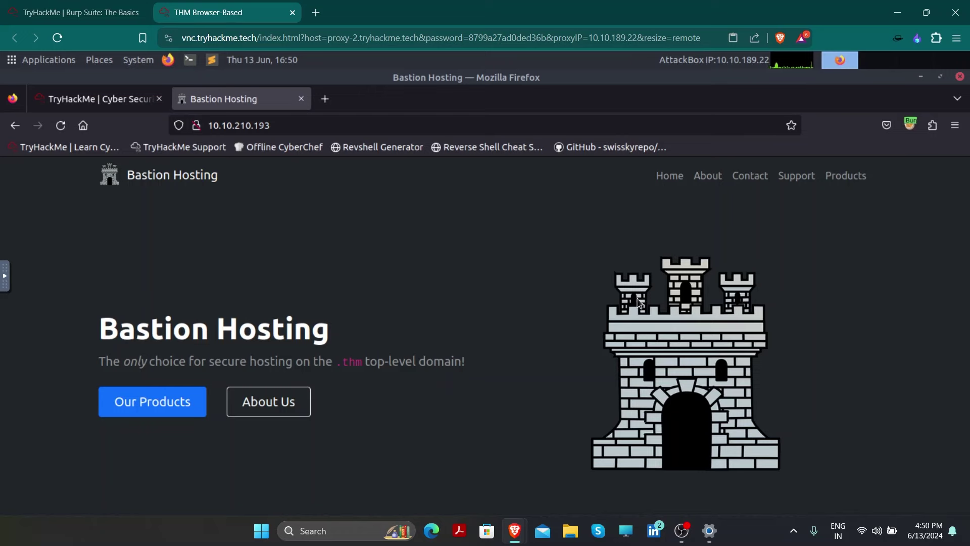
{"action": "left_click", "coordinate": [81, 12]}
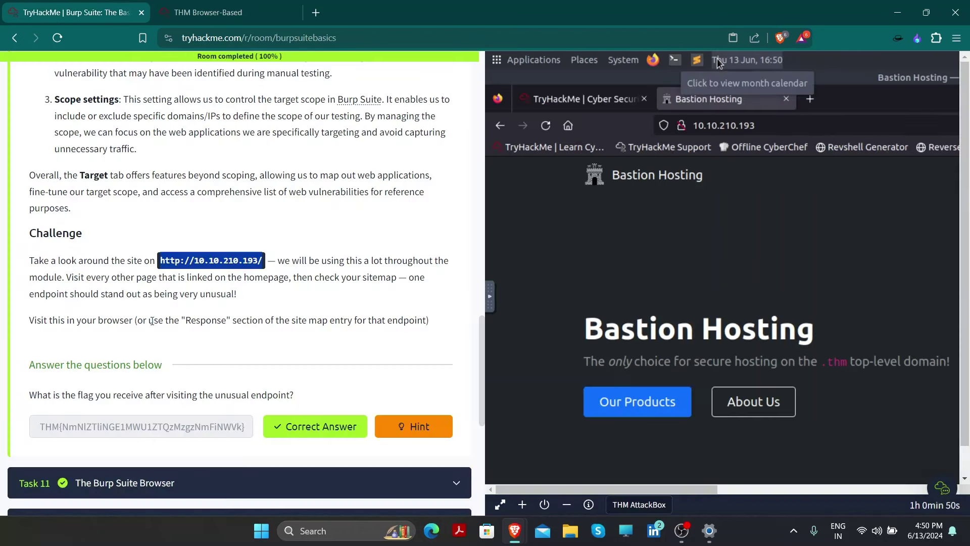
Read the hint for the Task 10 unusual endpoint question and close it
{"action": "scroll", "coordinate": [151, 323], "scroll_direction": "down", "scroll_amount": 1}
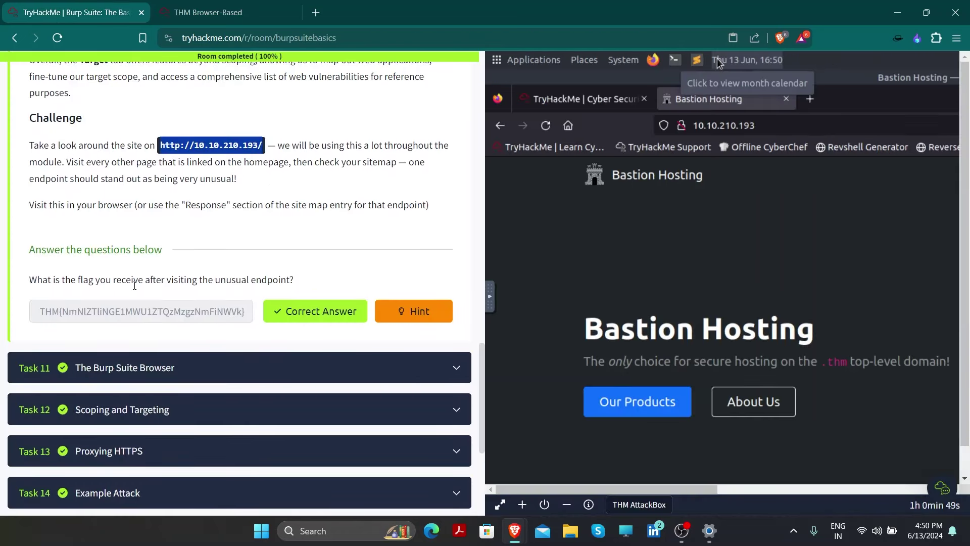
{"action": "left_click", "coordinate": [425, 315]}
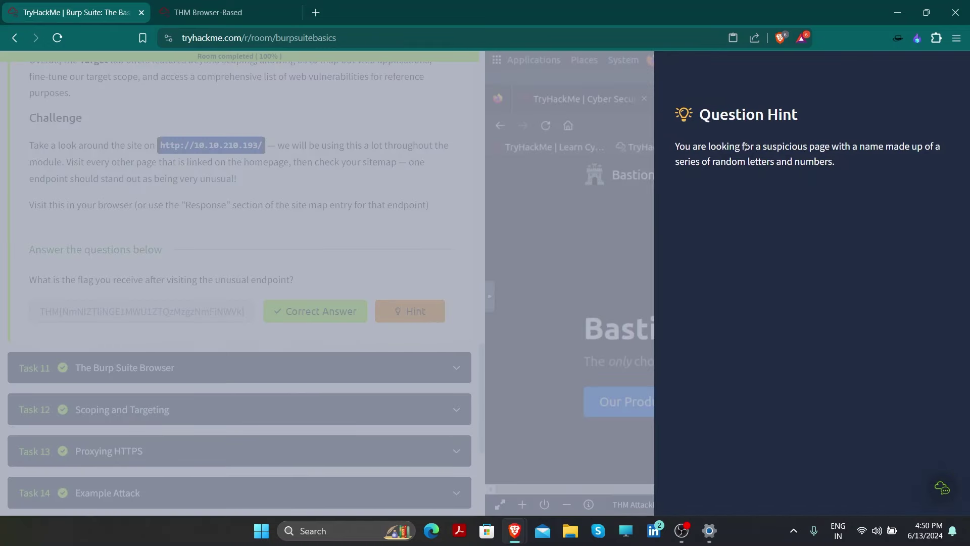
{"action": "left_click_drag", "start_coordinate": [745, 147], "coordinate": [882, 138]}
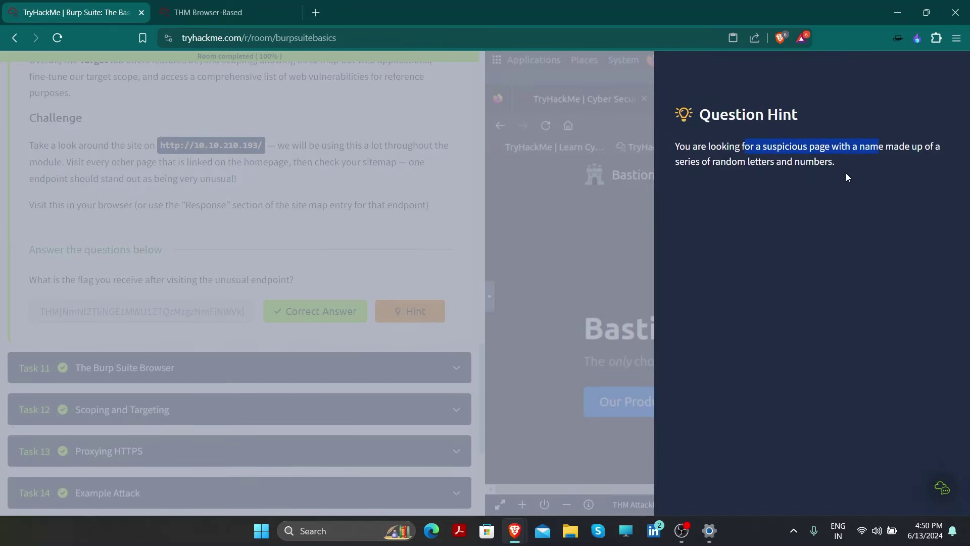
{"action": "left_click_drag", "start_coordinate": [845, 170], "coordinate": [721, 165]}
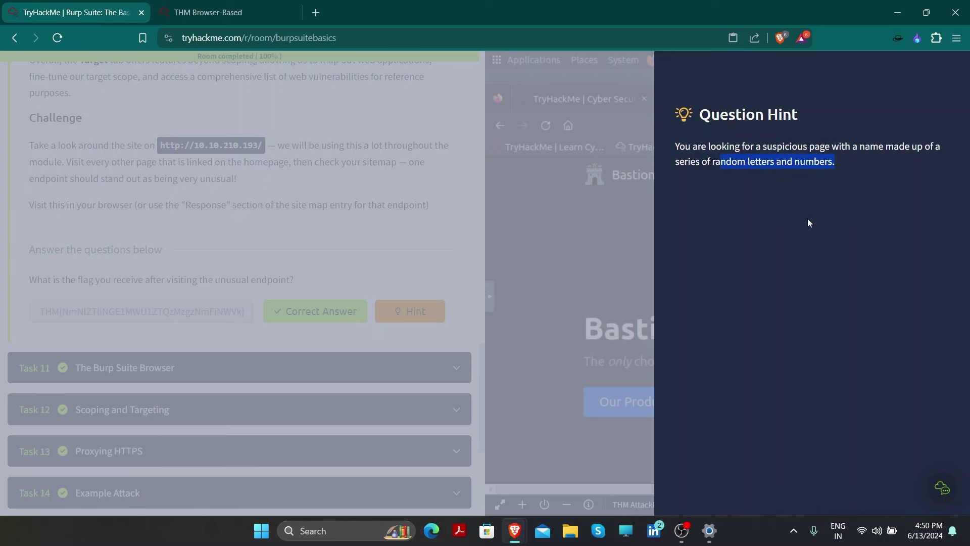
{"action": "left_click", "coordinate": [807, 219]}
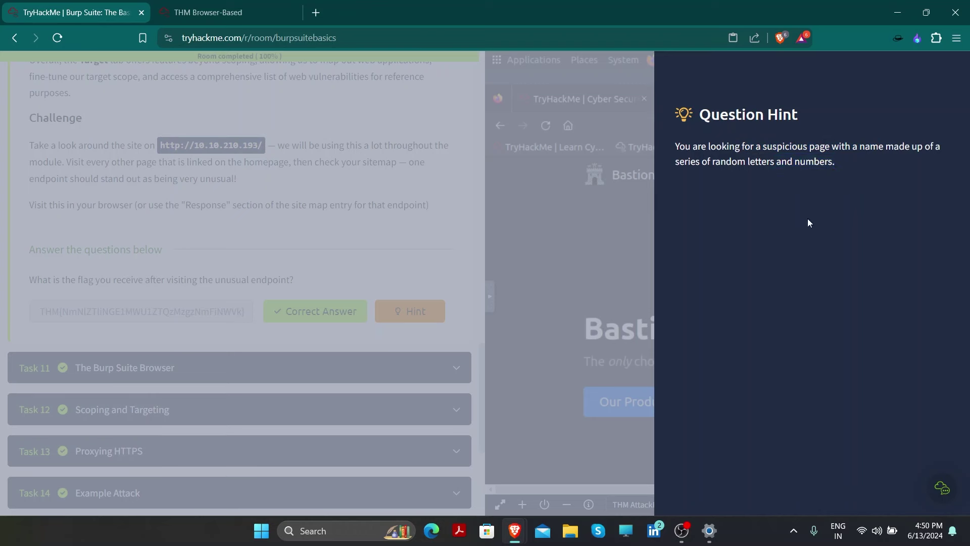
{"action": "left_click", "coordinate": [471, 240]}
Switch to the full-screen AttackBox and review Burp Suite's Target site map and Proxy intercept view
{"action": "left_click", "coordinate": [208, 12]}
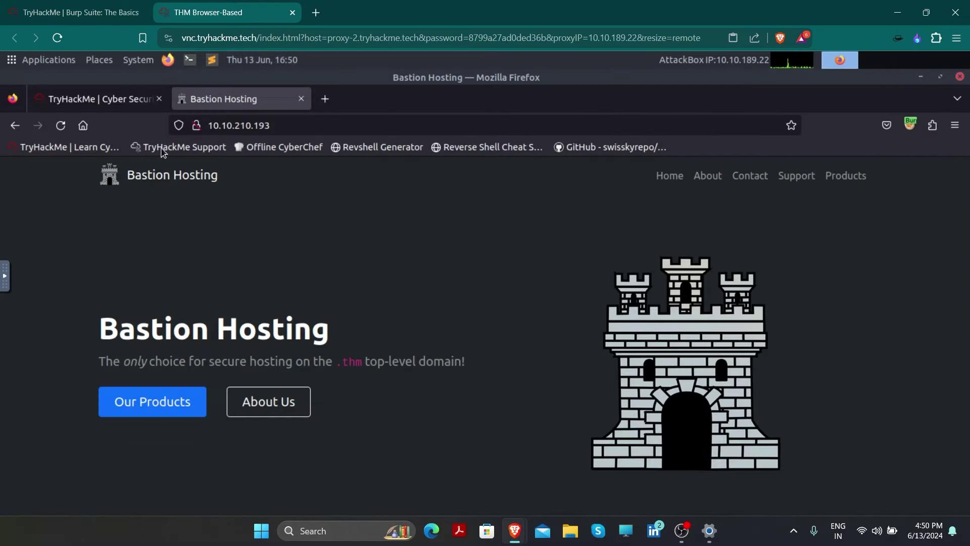
{"action": "mouse_move", "coordinate": [967, 192]}
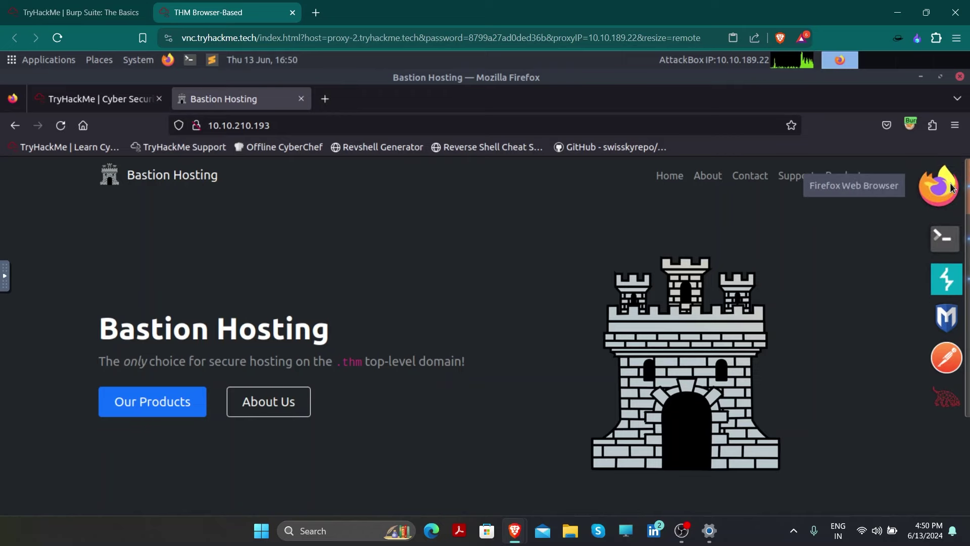
{"action": "left_click", "coordinate": [951, 187]}
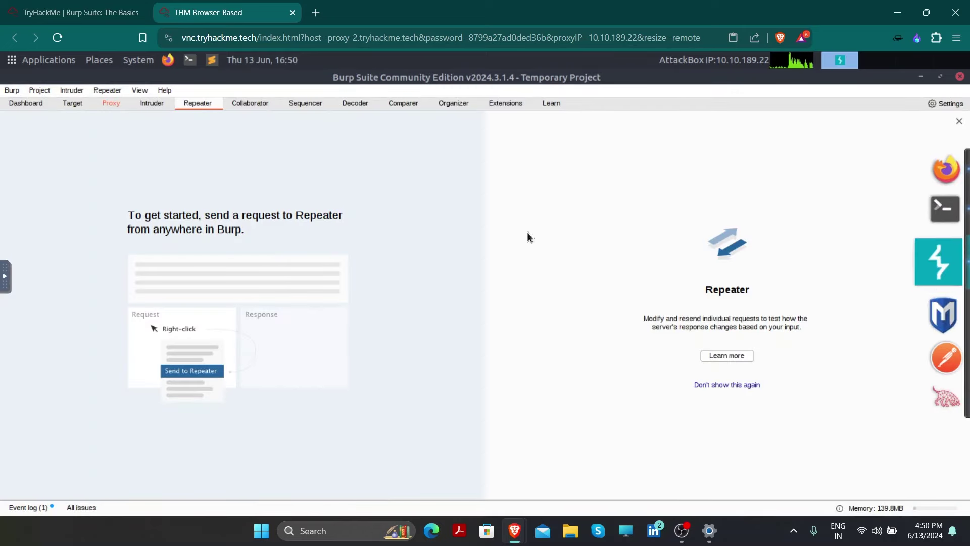
{"action": "left_click", "coordinate": [74, 104]}
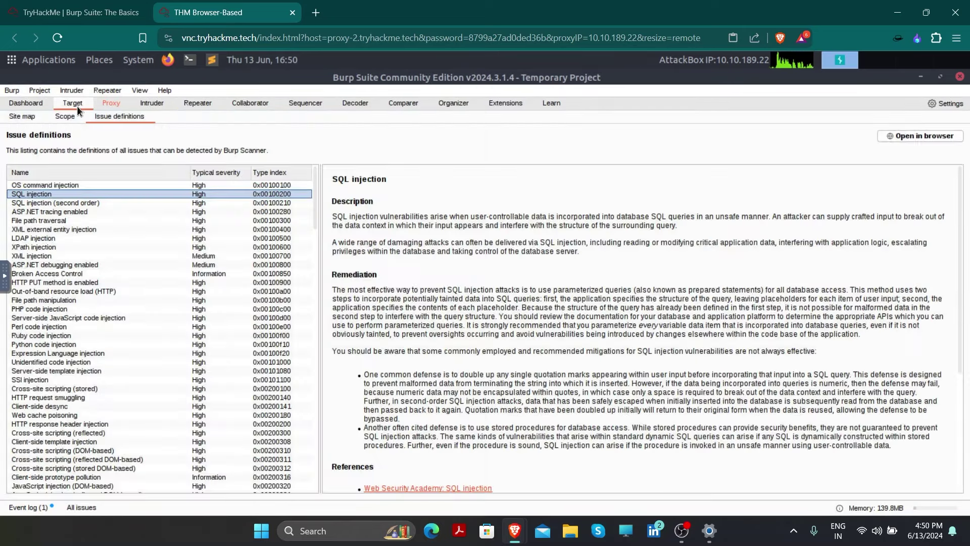
{"action": "left_click", "coordinate": [23, 117]}
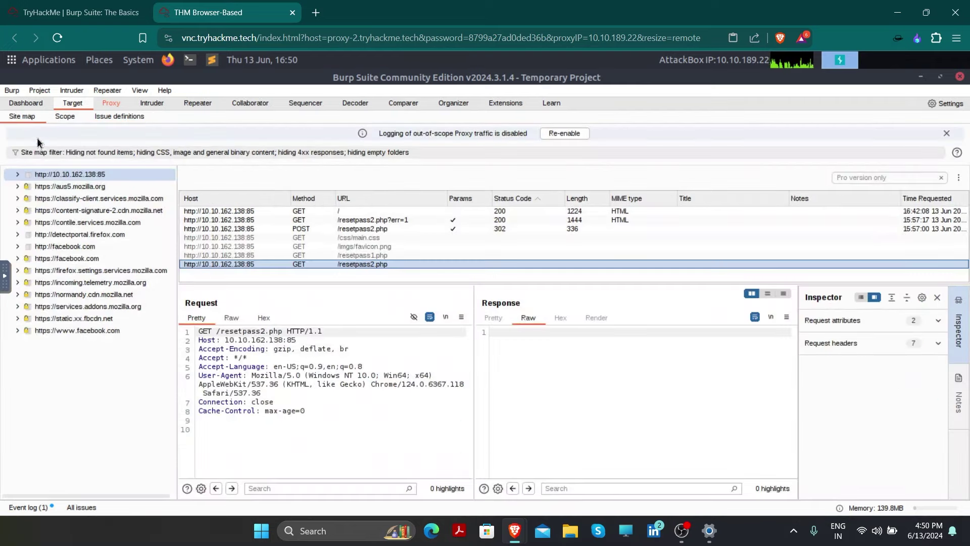
{"action": "left_click", "coordinate": [112, 104]}
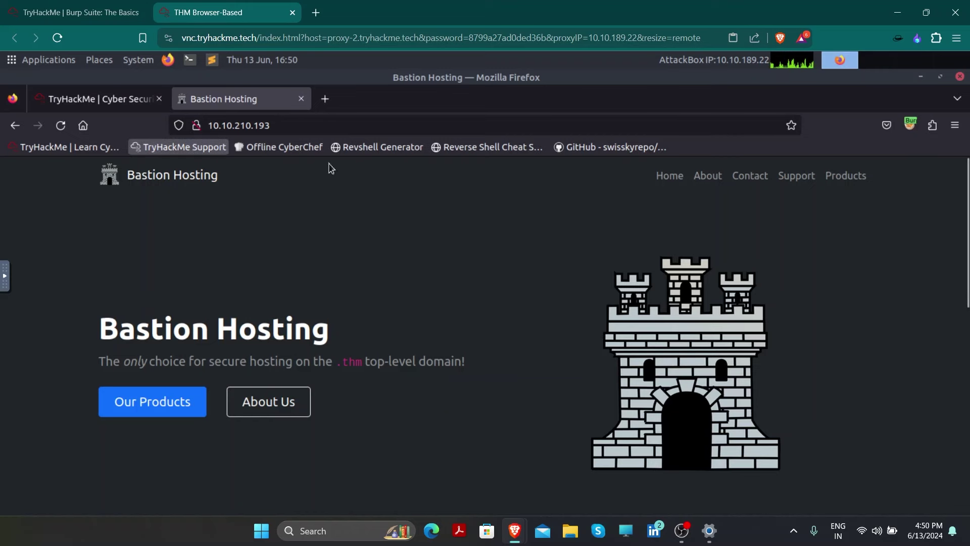
{"action": "mouse_move", "coordinate": [954, 278]}
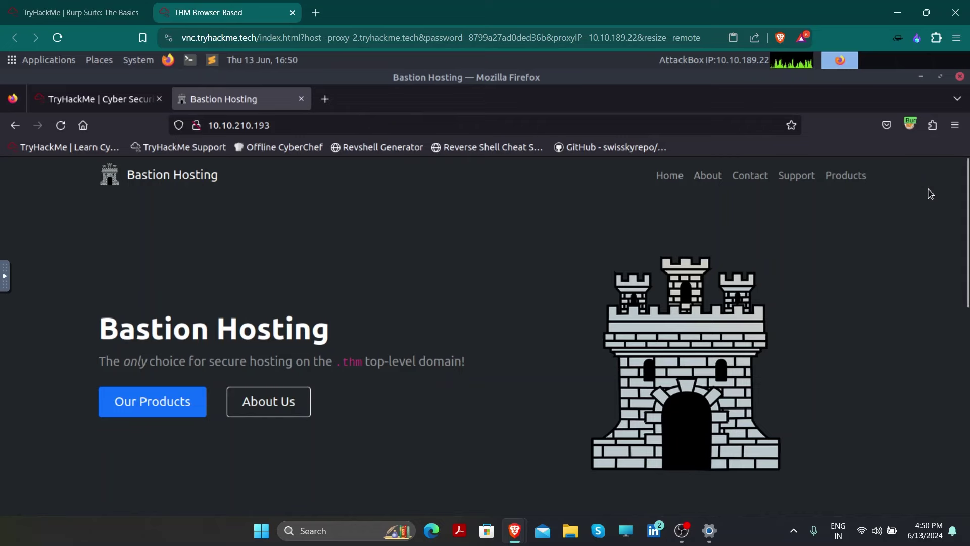
{"action": "left_click", "coordinate": [956, 189]}
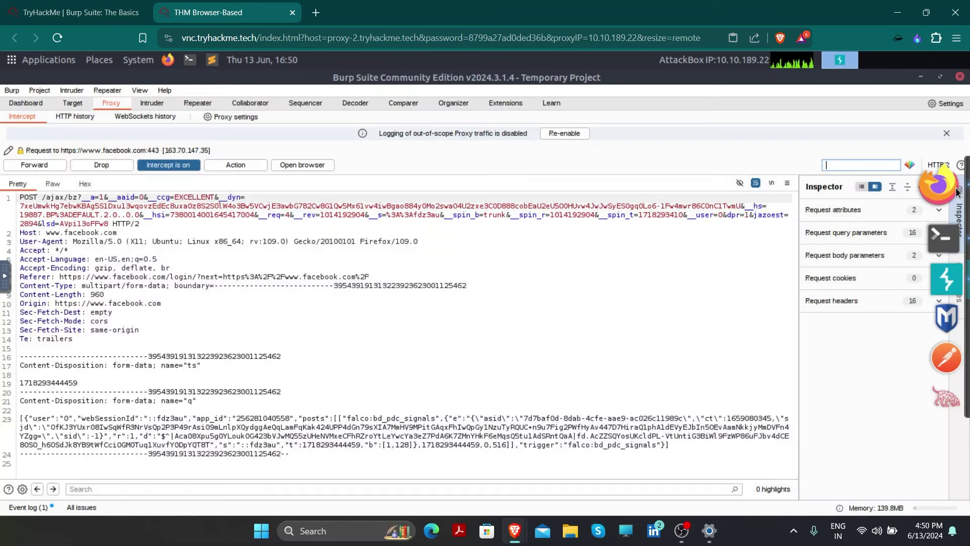
Remove facebook.com from the included entries of Burp Suite's target scope
{"action": "left_click", "coordinate": [71, 104]}
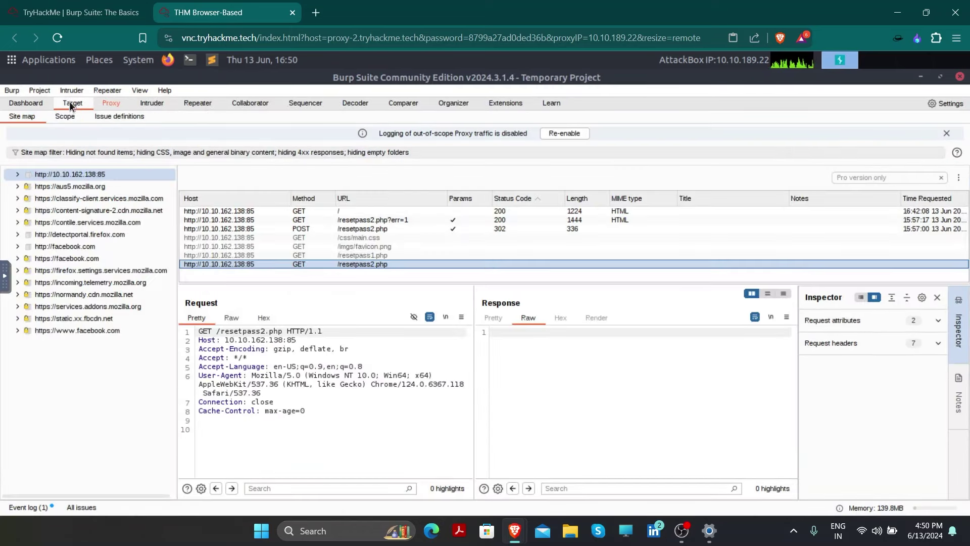
{"action": "left_click", "coordinate": [73, 117]}
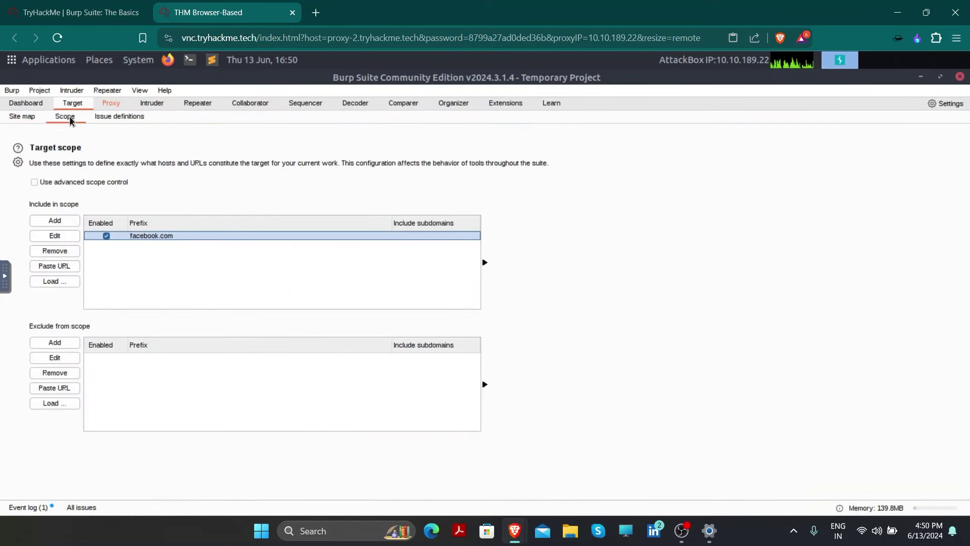
{"action": "left_click", "coordinate": [65, 252]}
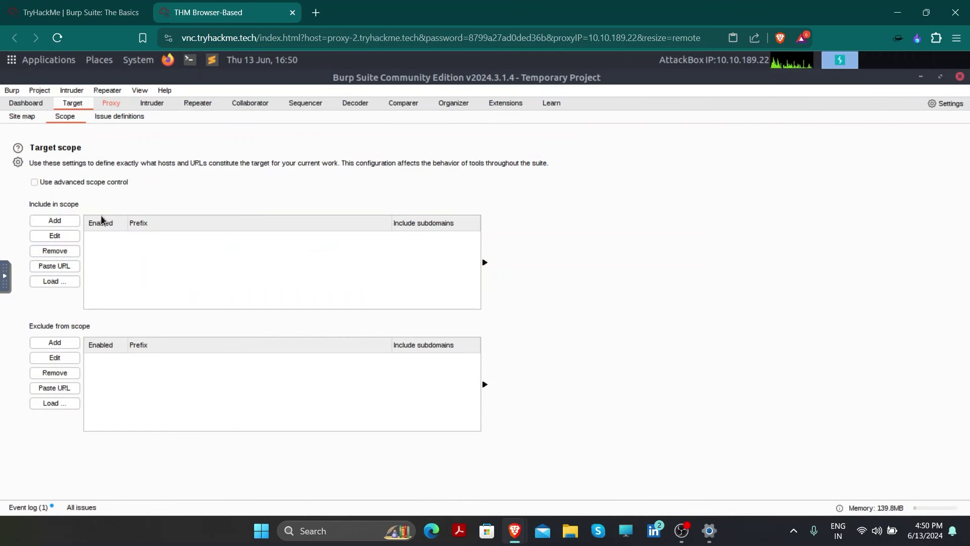
Reload the Bastion Hosting homepage in Firefox through the Burp proxy, then return to the Target site map
{"action": "key", "text": "ctrl+shift+p"}
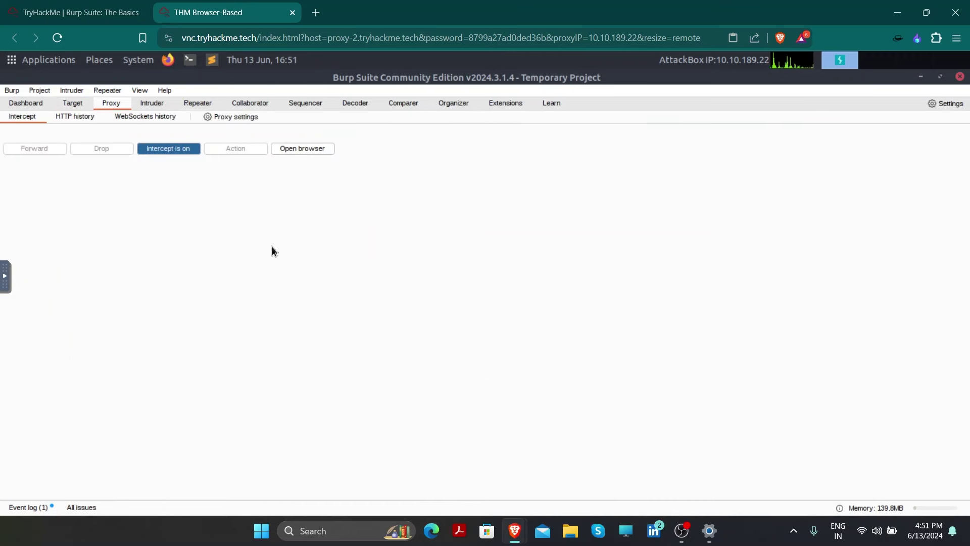
{"action": "mouse_move", "coordinate": [965, 247]}
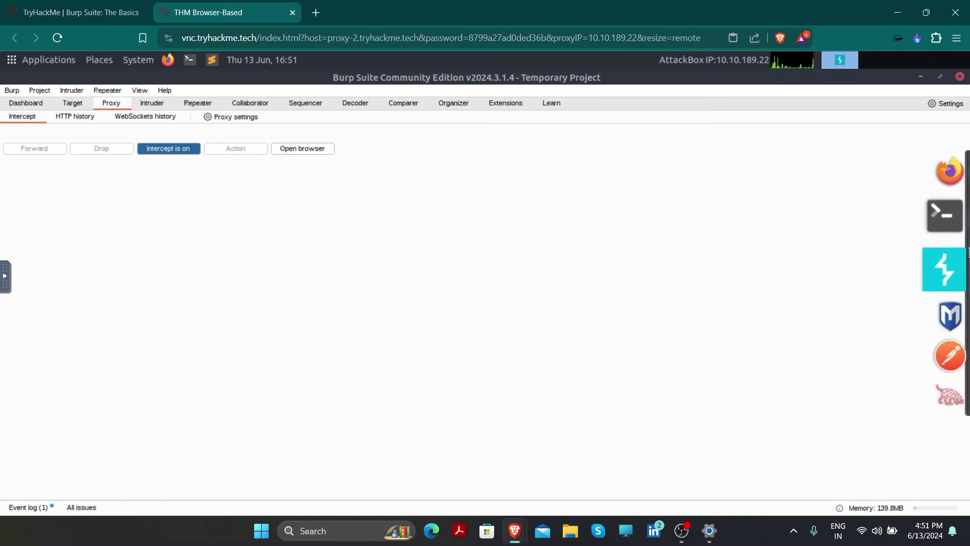
{"action": "left_click", "coordinate": [941, 187]}
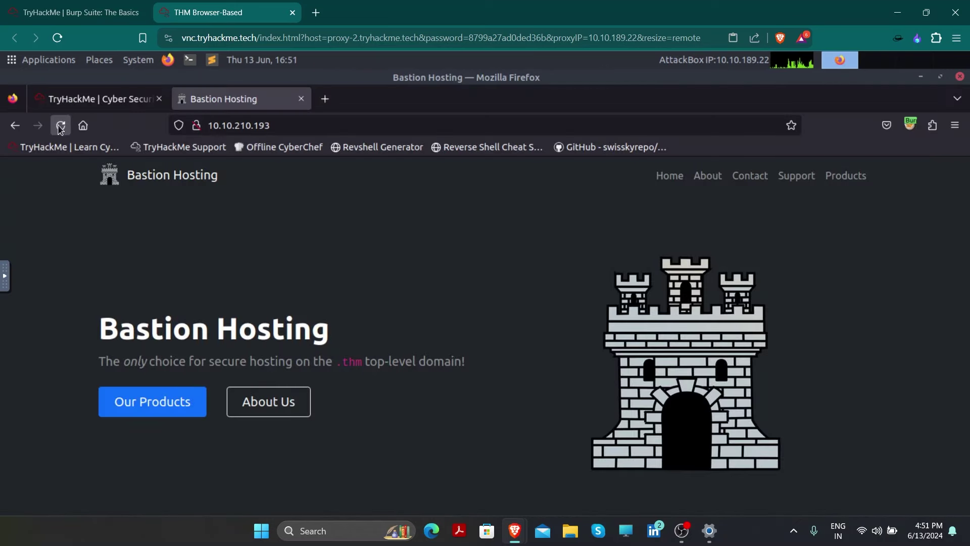
{"action": "mouse_move", "coordinate": [967, 210]}
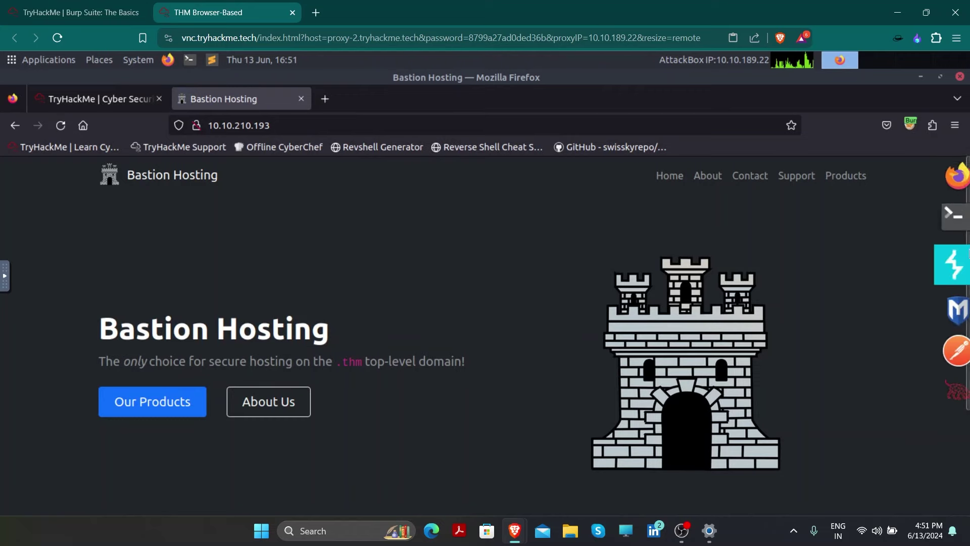
{"action": "left_click", "coordinate": [946, 173]}
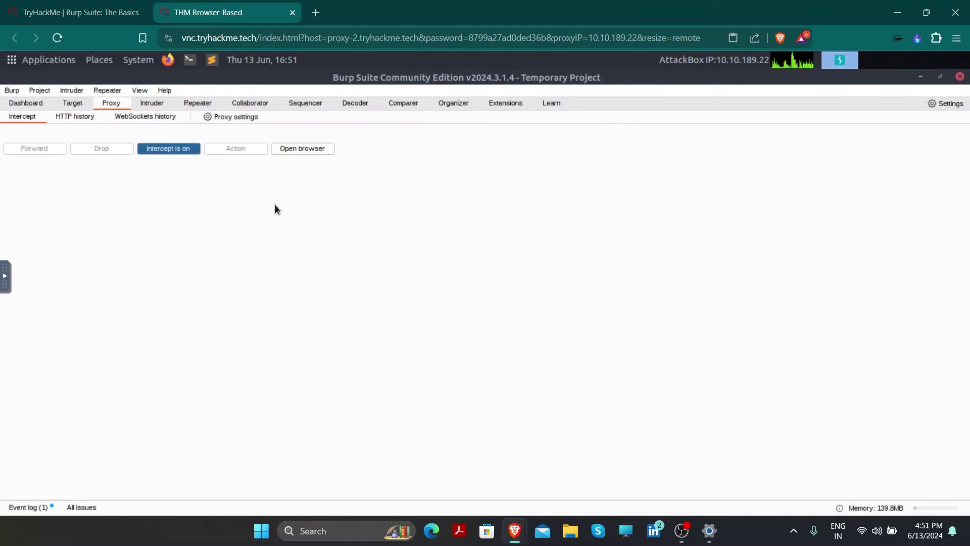
{"action": "left_click", "coordinate": [72, 103]}
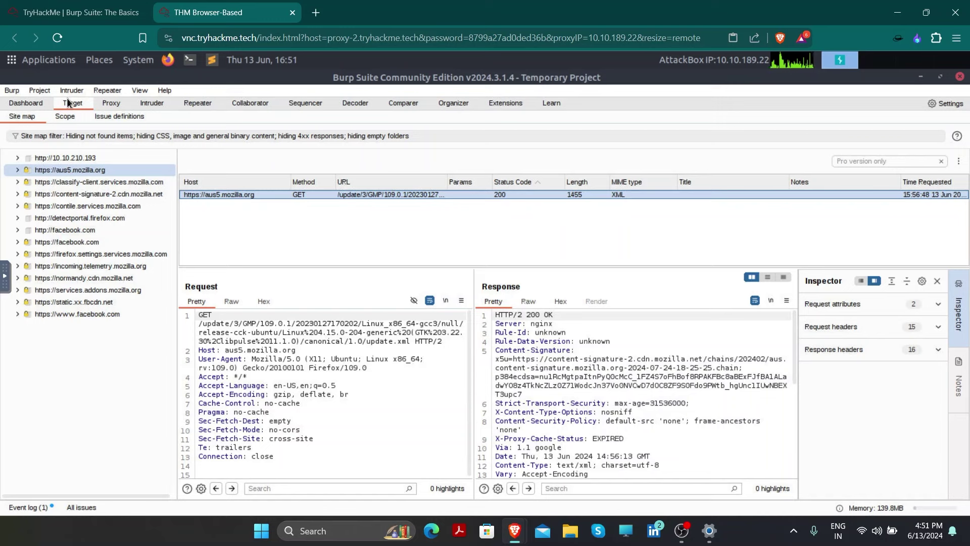
{"action": "left_click", "coordinate": [84, 160]}
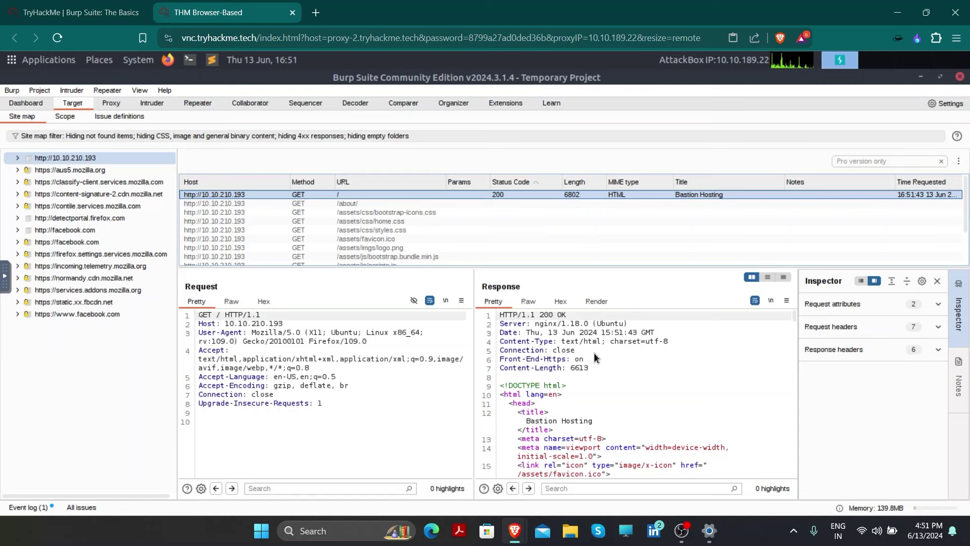
{"action": "scroll", "coordinate": [594, 357], "scroll_direction": "down", "scroll_amount": 5}
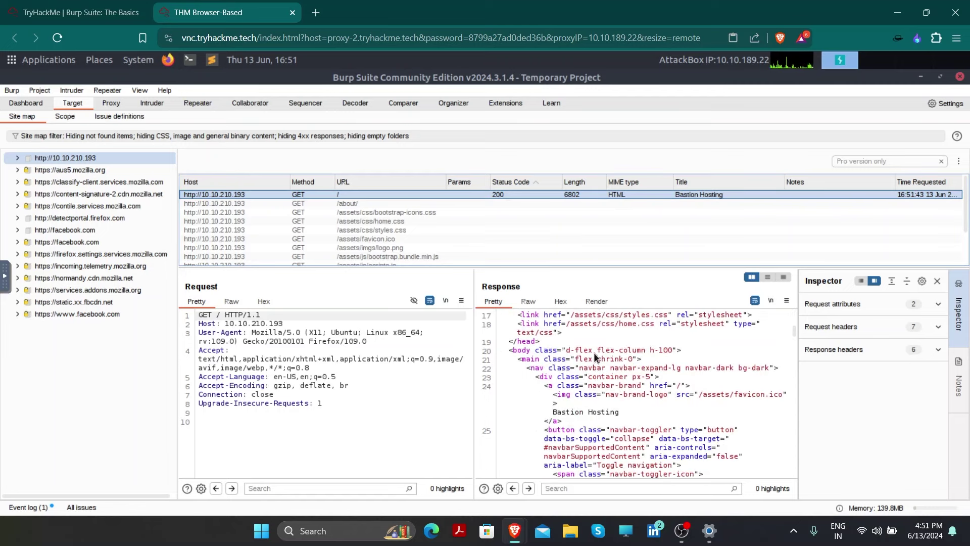
{"action": "scroll", "coordinate": [594, 357], "scroll_direction": "up", "scroll_amount": 5}
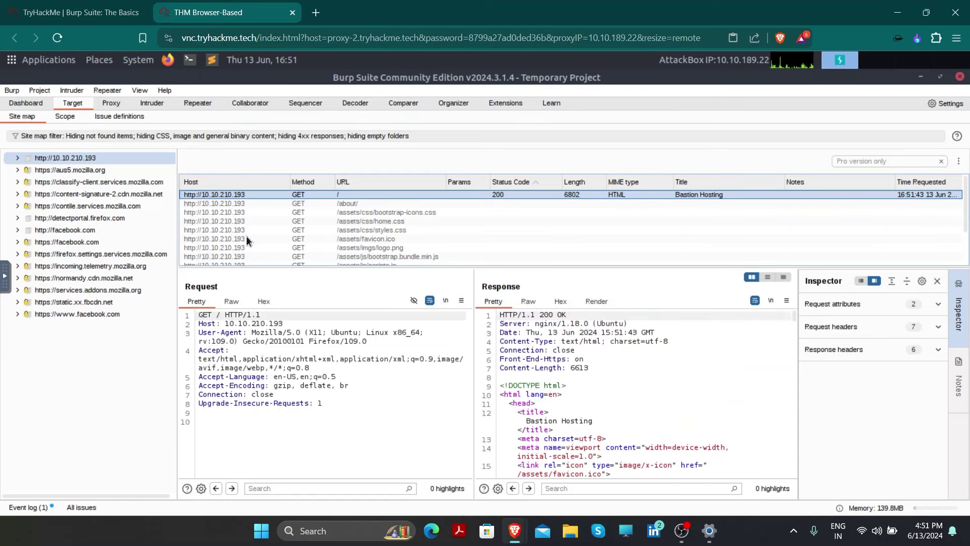
{"action": "left_click", "coordinate": [20, 158]}
{"action": "left_click", "coordinate": [34, 172]}
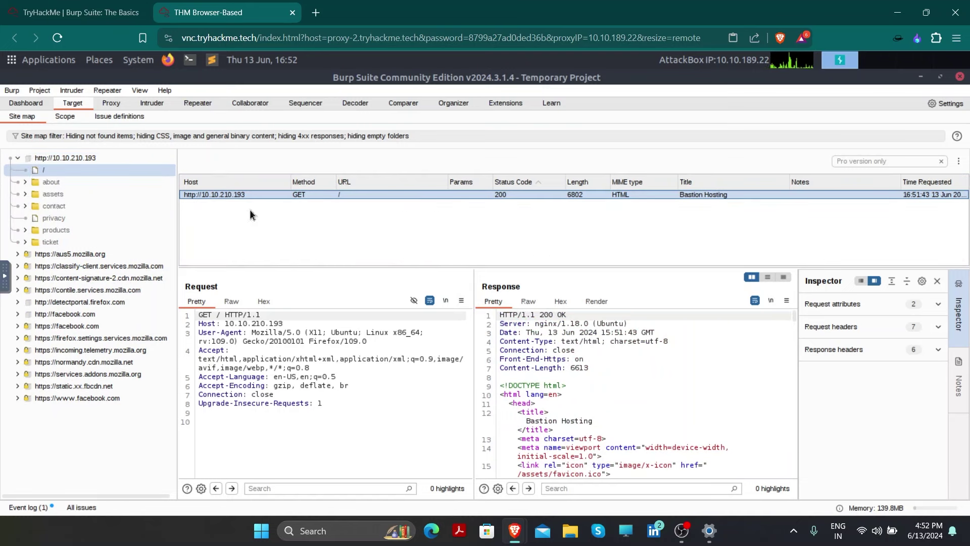
{"action": "left_click", "coordinate": [54, 194]}
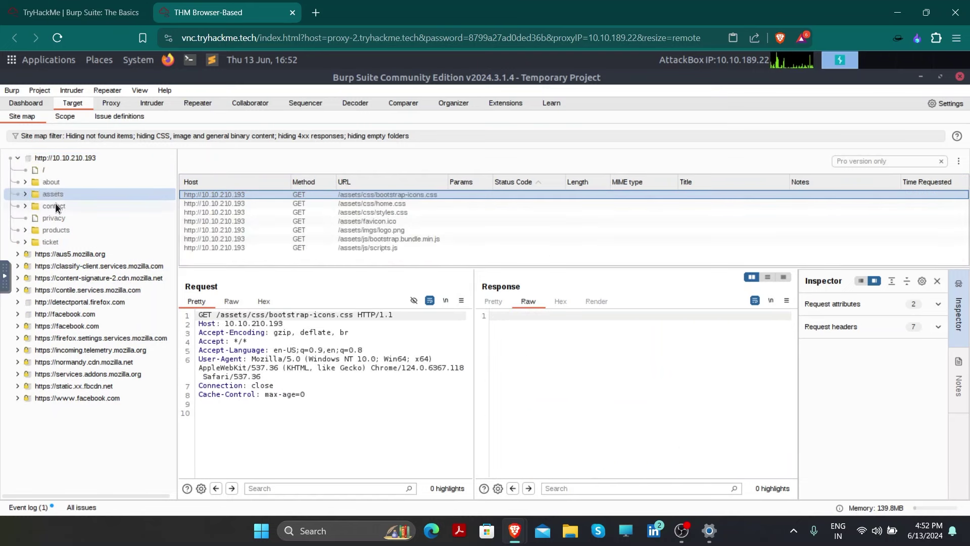
{"action": "left_click", "coordinate": [55, 206]}
{"action": "left_click", "coordinate": [49, 172]}
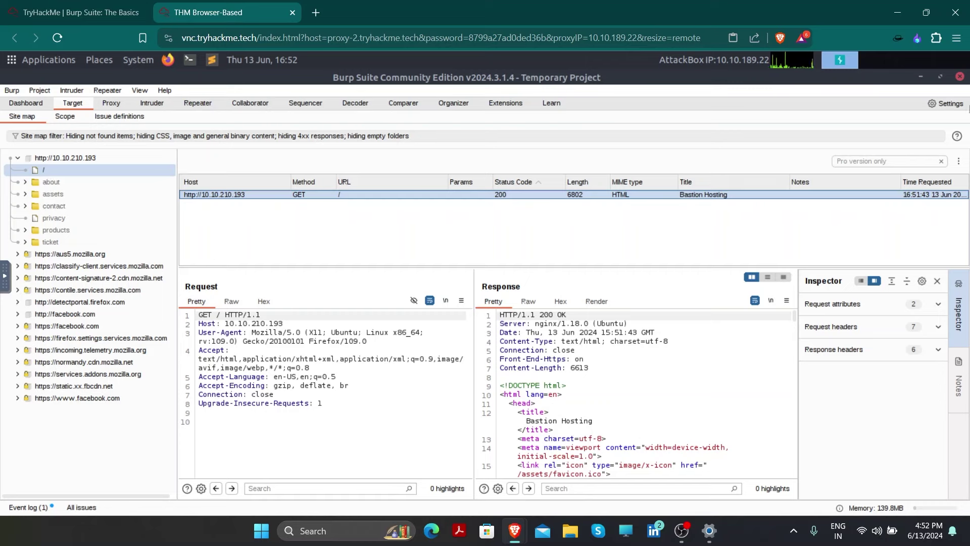
Visit the Bastion Hosting About Us page, then open the support ticket page from the homepage
{"action": "left_click", "coordinate": [948, 194]}
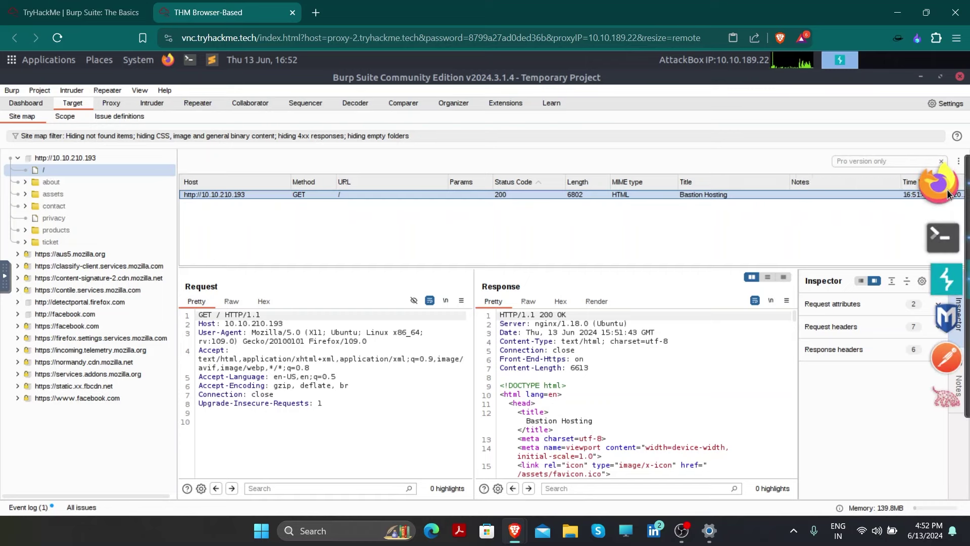
{"action": "scroll", "coordinate": [712, 269], "scroll_direction": "down", "scroll_amount": 5}
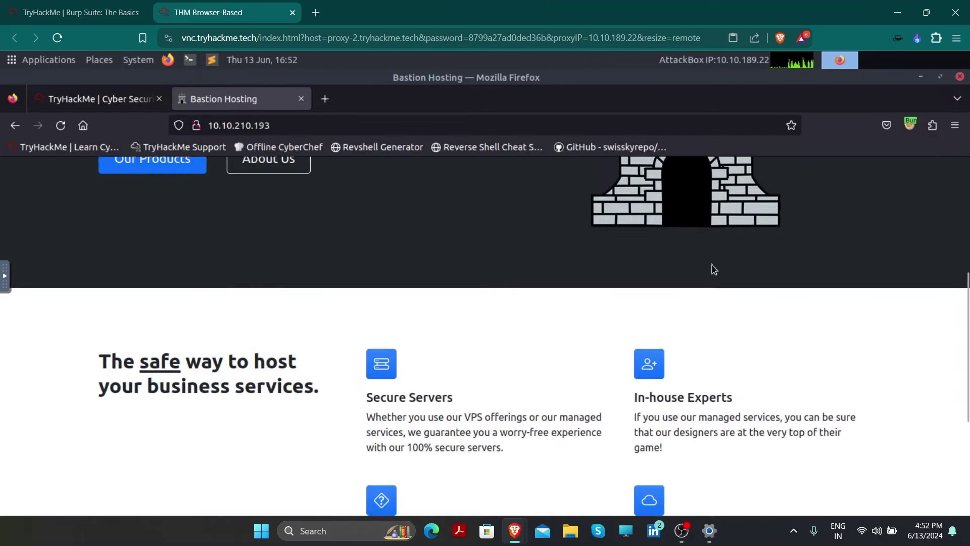
{"action": "scroll", "coordinate": [487, 281], "scroll_direction": "up", "scroll_amount": 4}
{"action": "left_click", "coordinate": [268, 330]}
{"action": "left_click", "coordinate": [15, 126]}
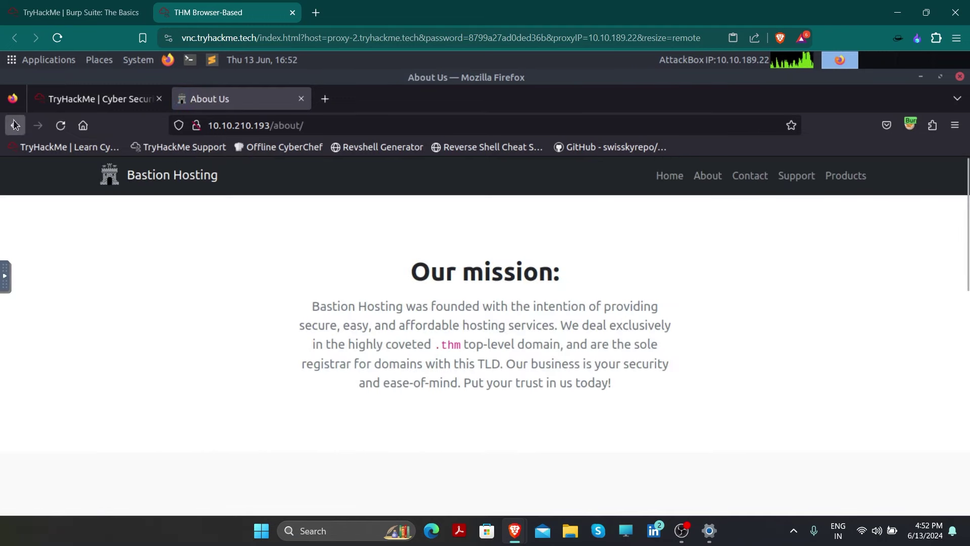
{"action": "scroll", "coordinate": [466, 378], "scroll_direction": "down", "scroll_amount": 5}
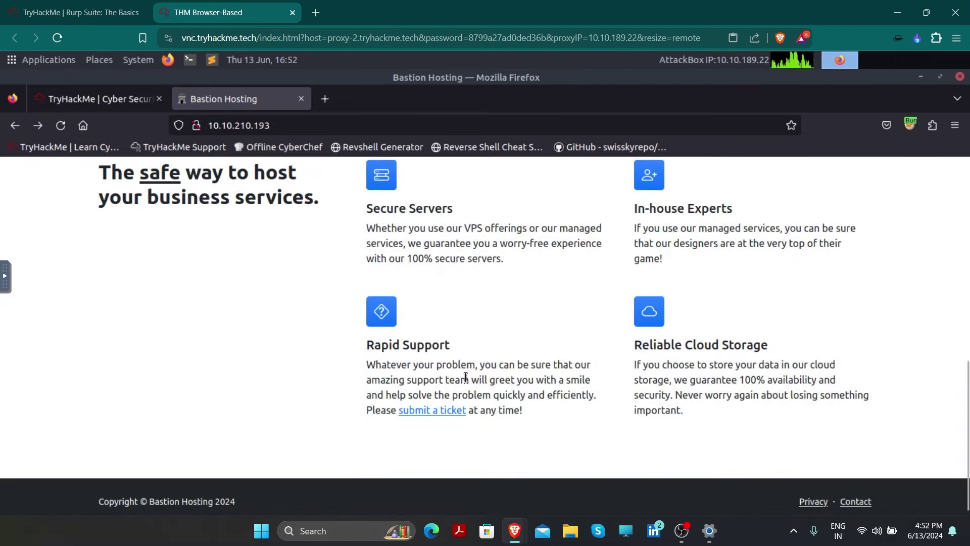
{"action": "left_click", "coordinate": [440, 408]}
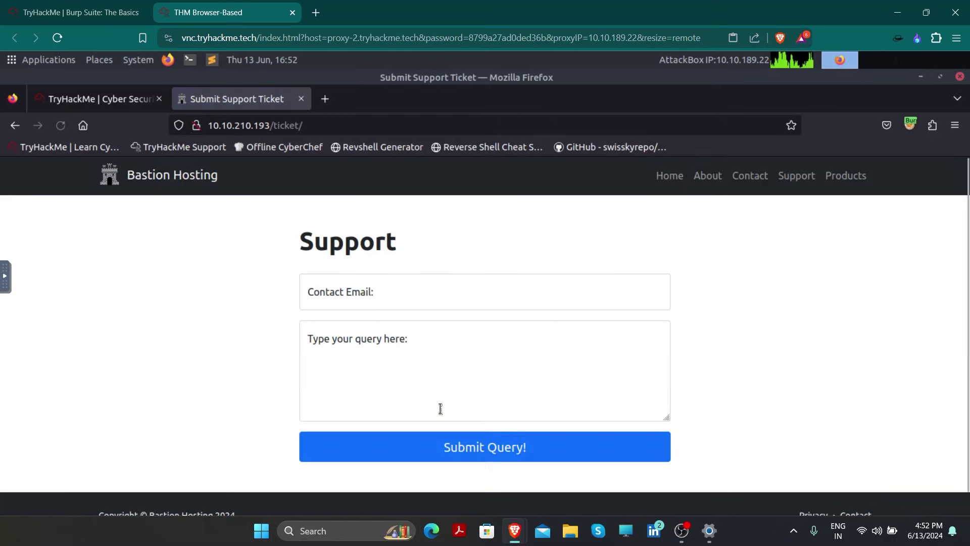
{"action": "scroll", "coordinate": [340, 326], "scroll_direction": "down", "scroll_amount": 1}
Open the 5yjR2GLcoGoij2ZK endpoint in Burp Suite's site map and select the flag in its response
{"action": "mouse_move", "coordinate": [962, 263]}
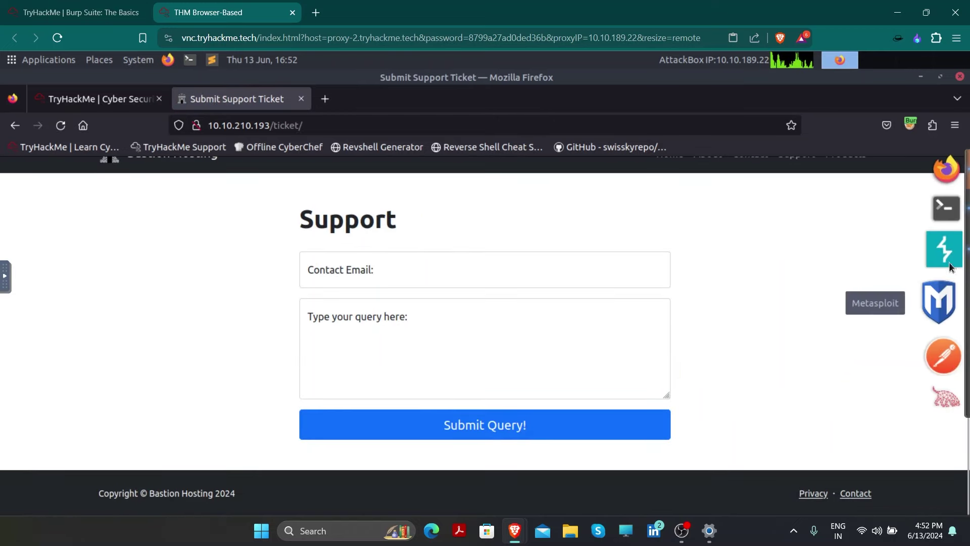
{"action": "left_click", "coordinate": [949, 196]}
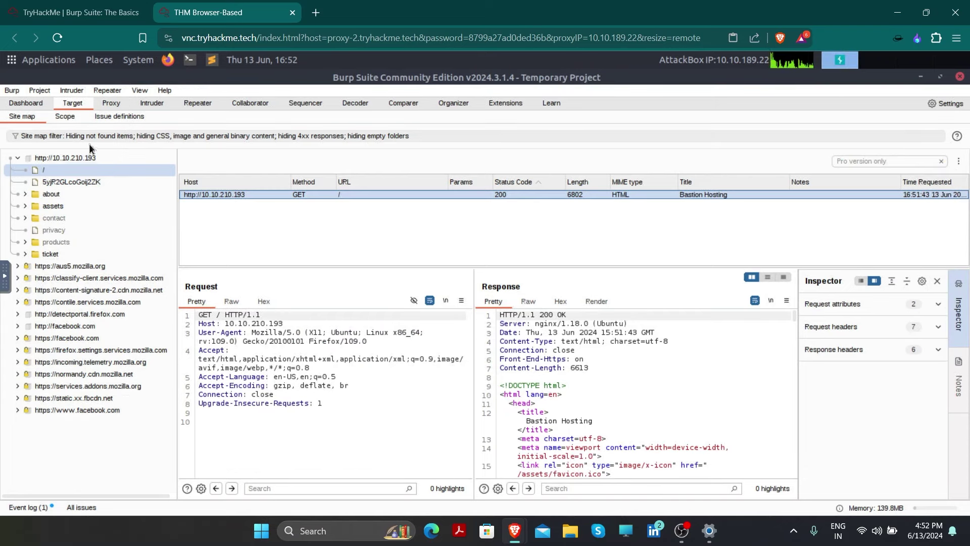
{"action": "left_click", "coordinate": [66, 182]}
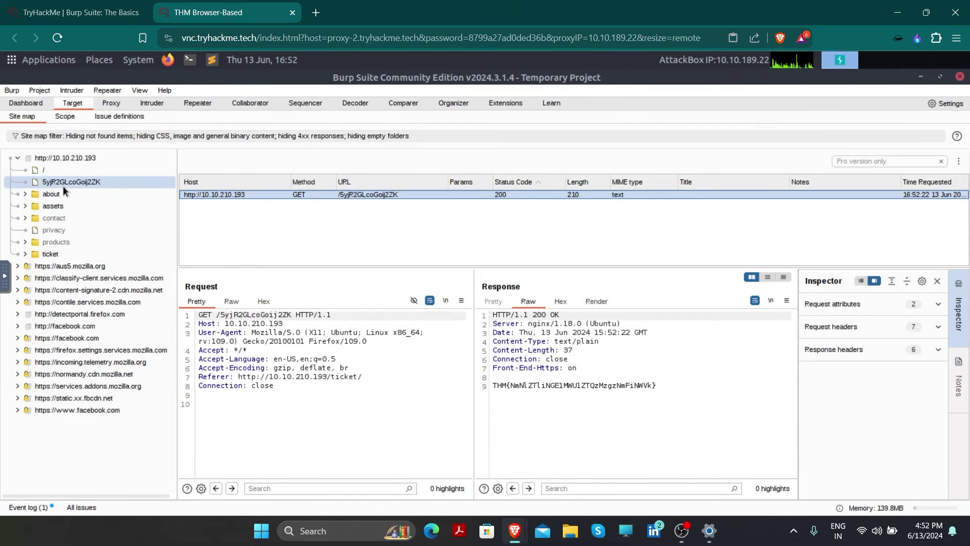
{"action": "left_click_drag", "start_coordinate": [655, 386], "coordinate": [493, 386]}
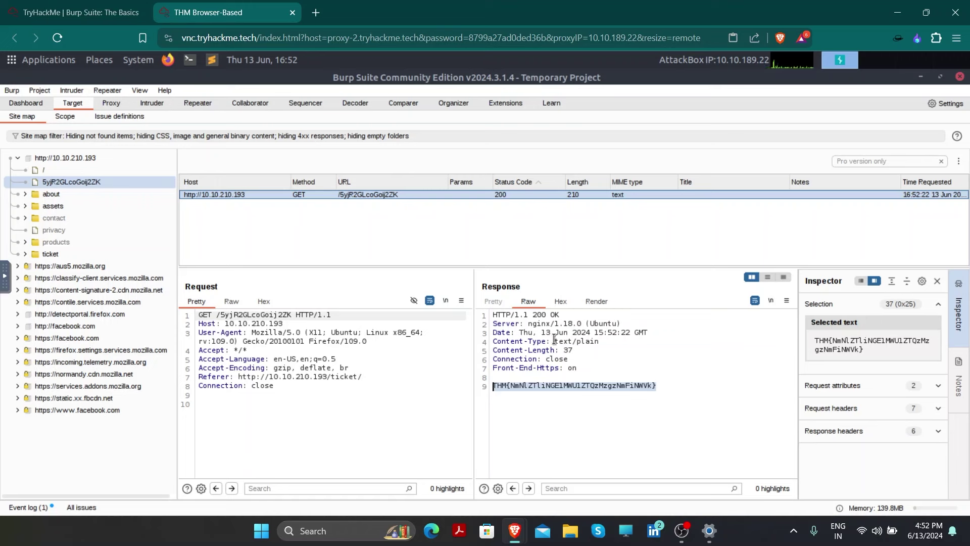
Return to the TryHackMe room to check the Task 10 flag answer and go back to the room's header
{"action": "left_click", "coordinate": [67, 11]}
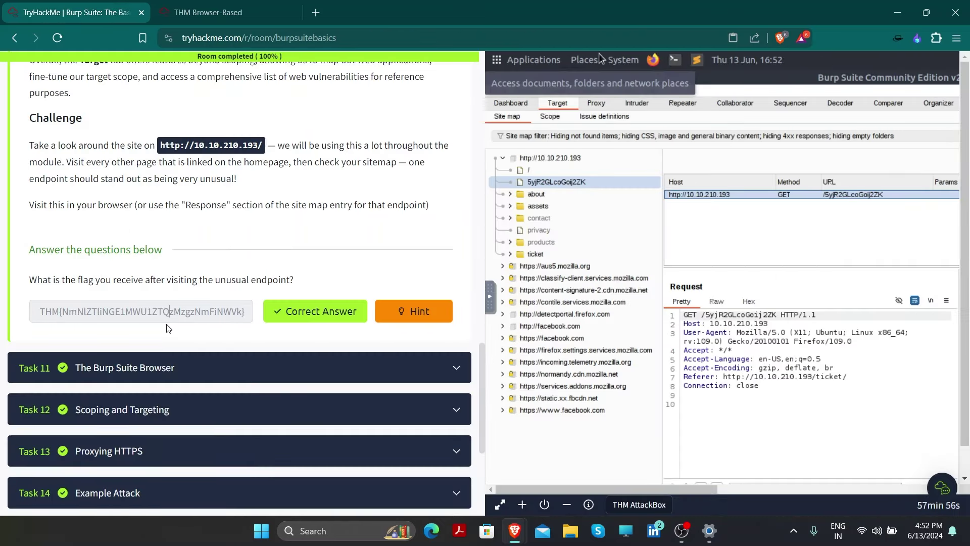
{"action": "scroll", "coordinate": [262, 271], "scroll_direction": "down", "scroll_amount": 5}
{"action": "scroll", "coordinate": [262, 271], "scroll_direction": "up", "scroll_amount": 20}
{"action": "scroll", "coordinate": [261, 271], "scroll_direction": "up", "scroll_amount": 10}
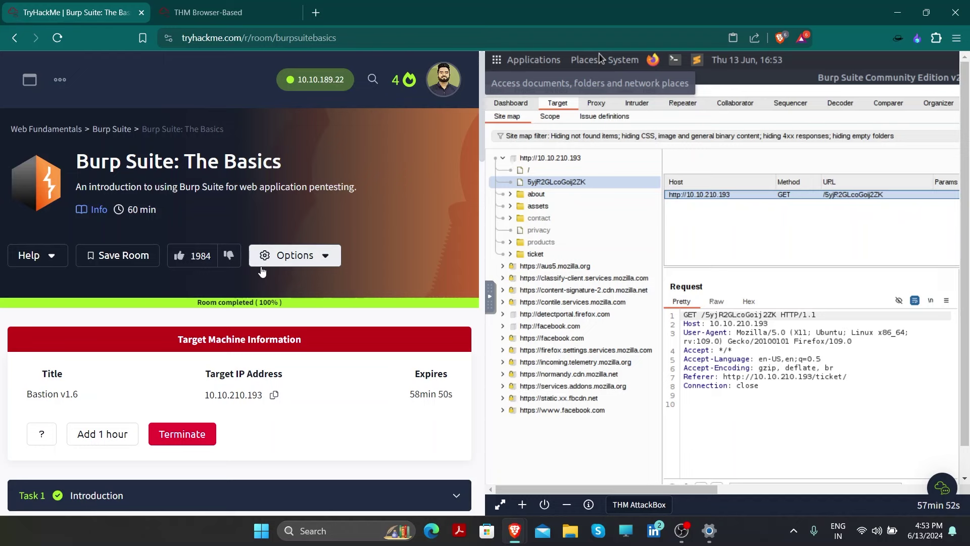